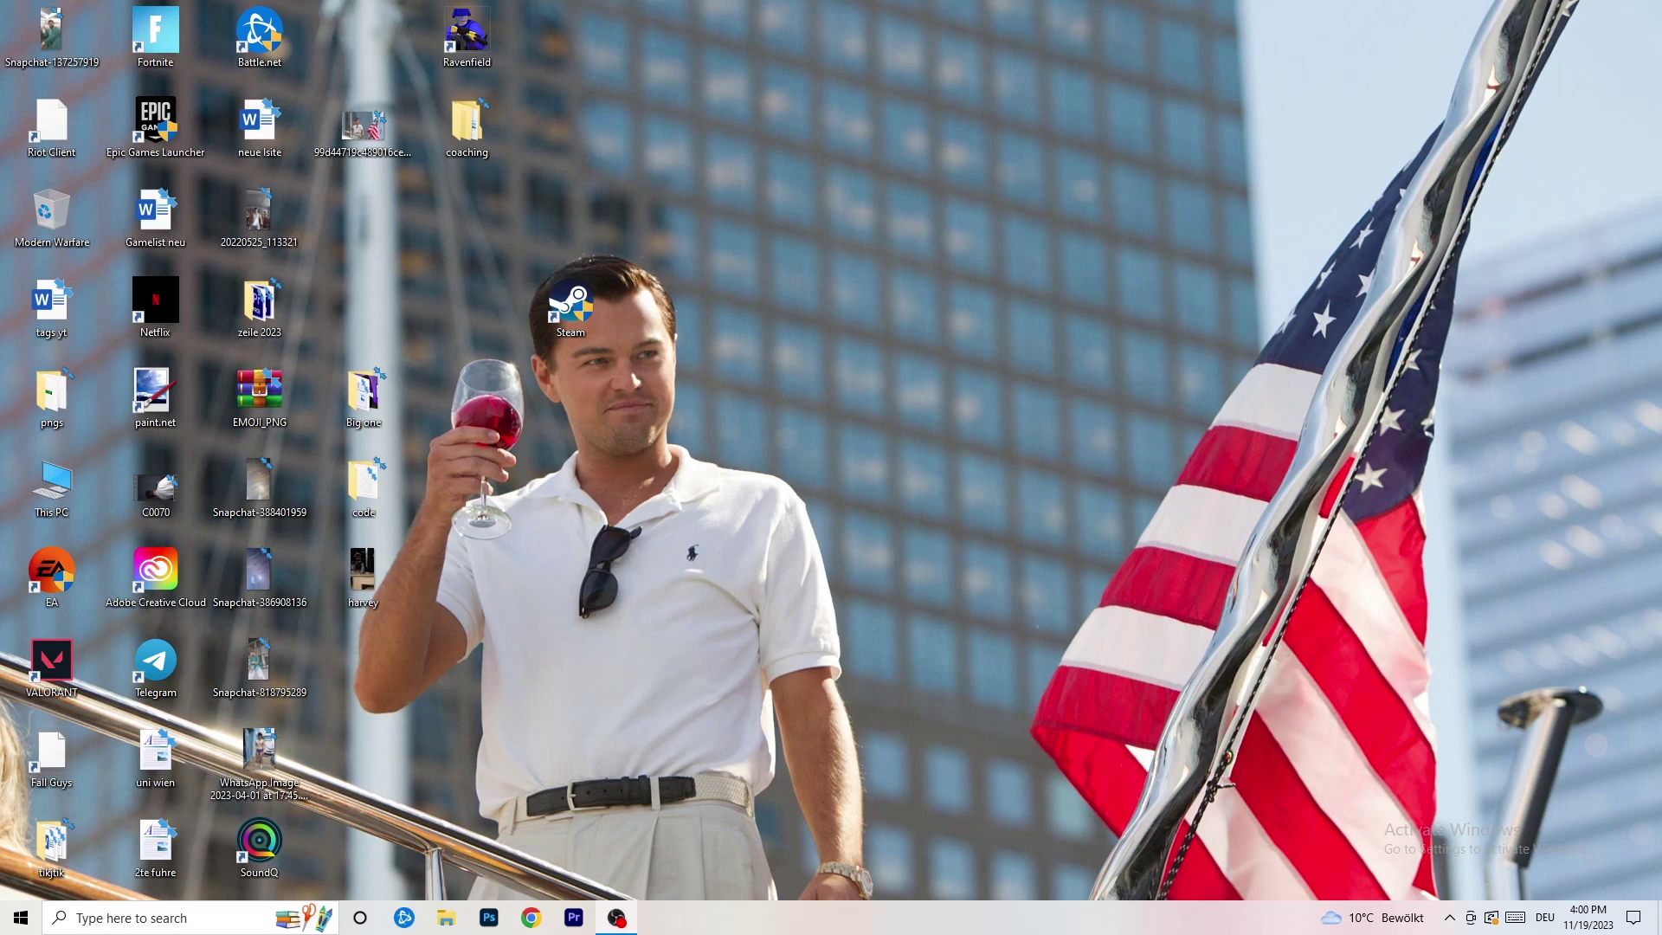
Open the Start menu from the taskbar's Start button
left_click(22, 927)
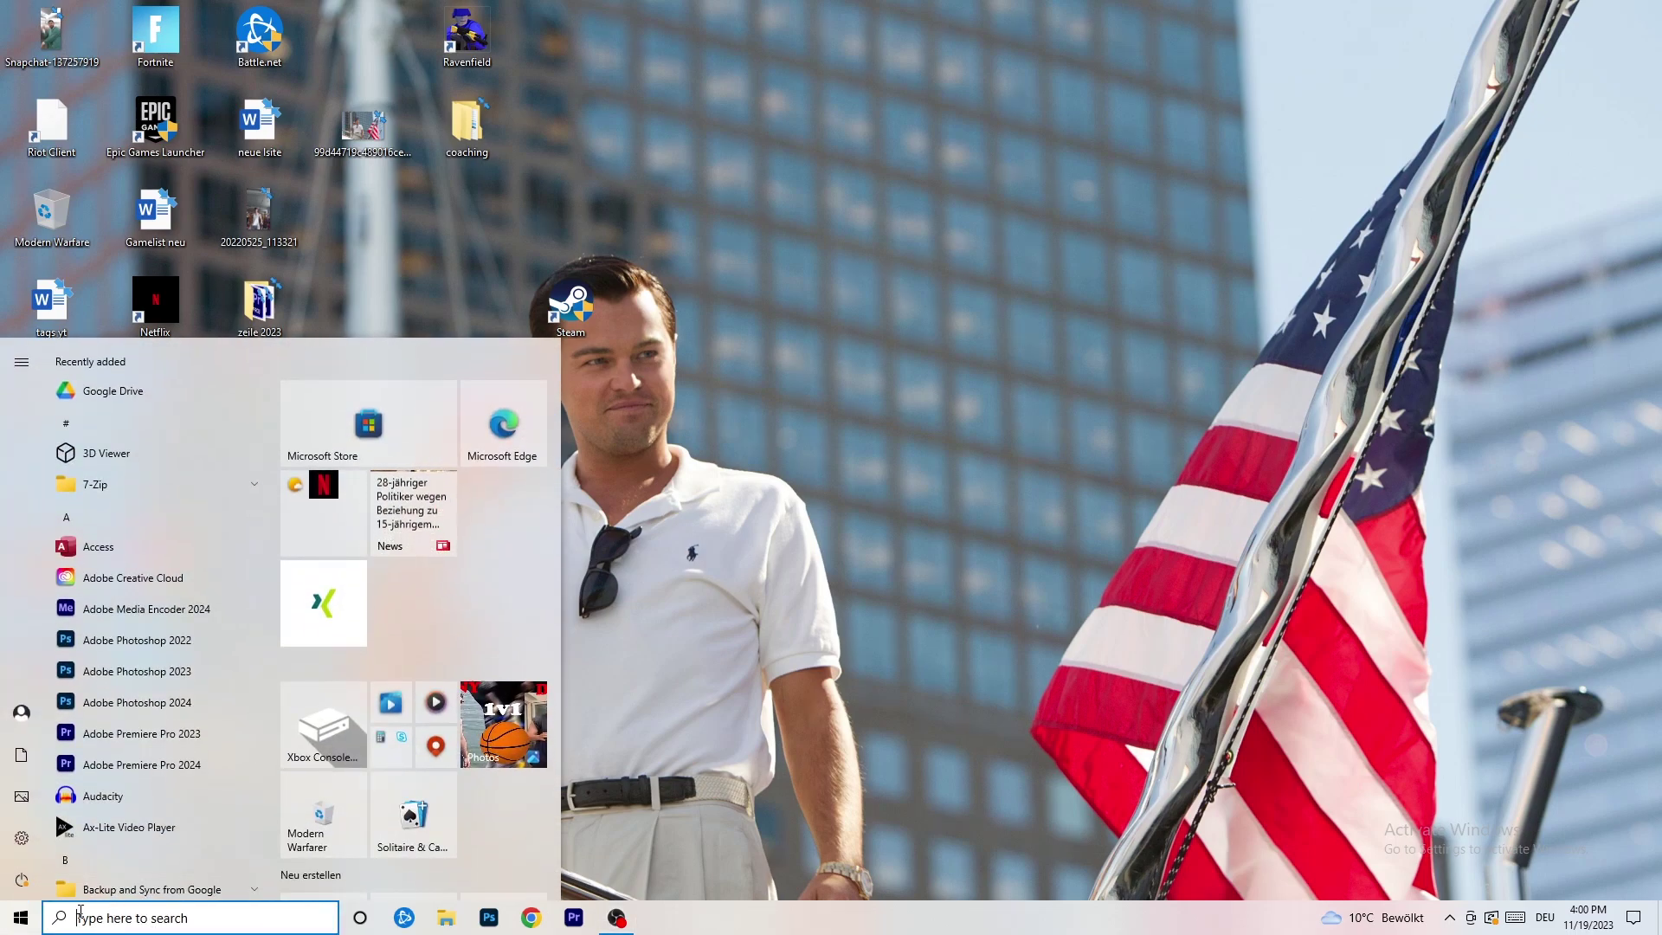
Open Windows Settings and go to the Gaming section's Xbox Game Bar page
left_click(22, 837)
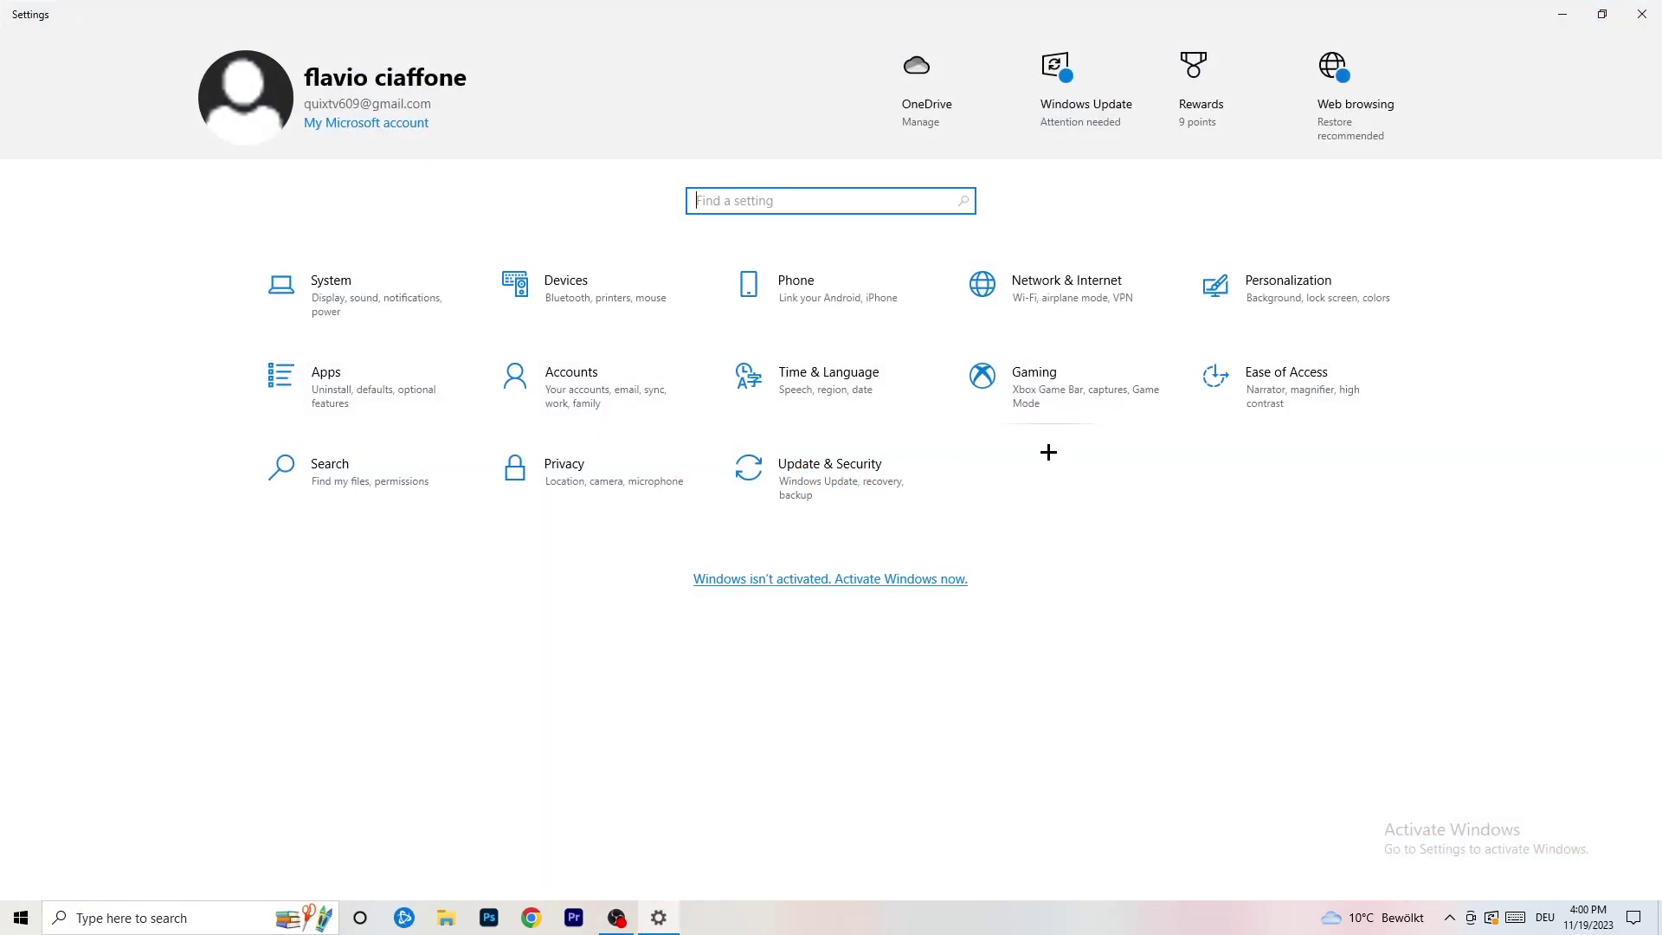
left_click(1050, 407)
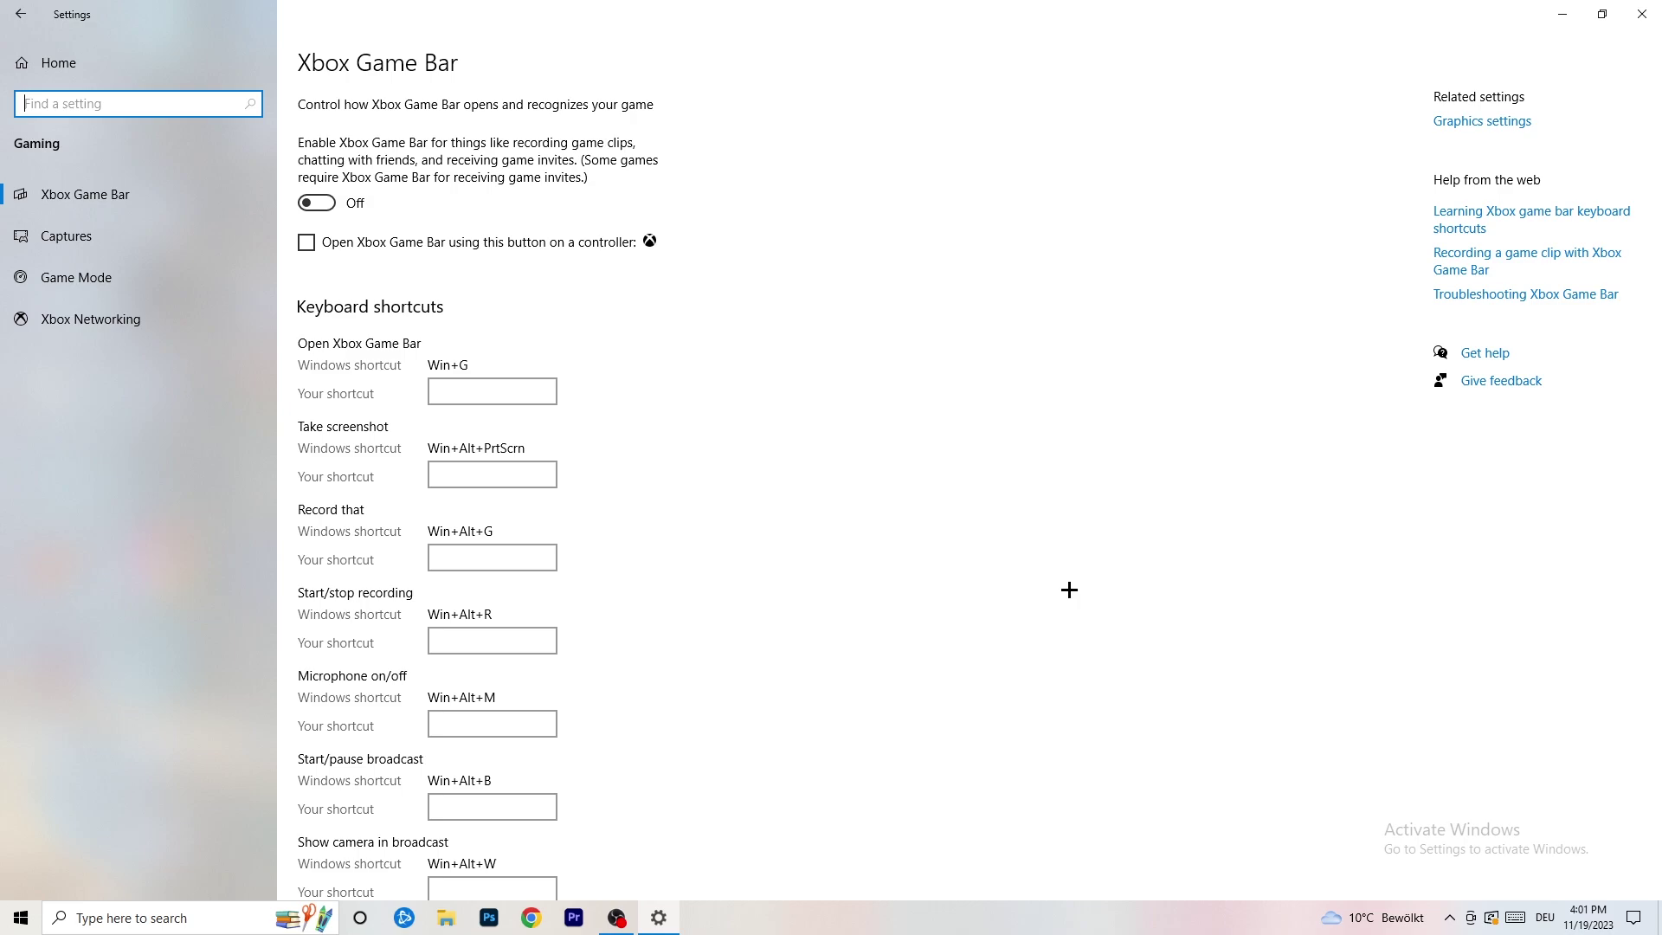
Keep Captures' maximum recording length at 2 hours, then go to the Game Mode page
left_click(137, 240)
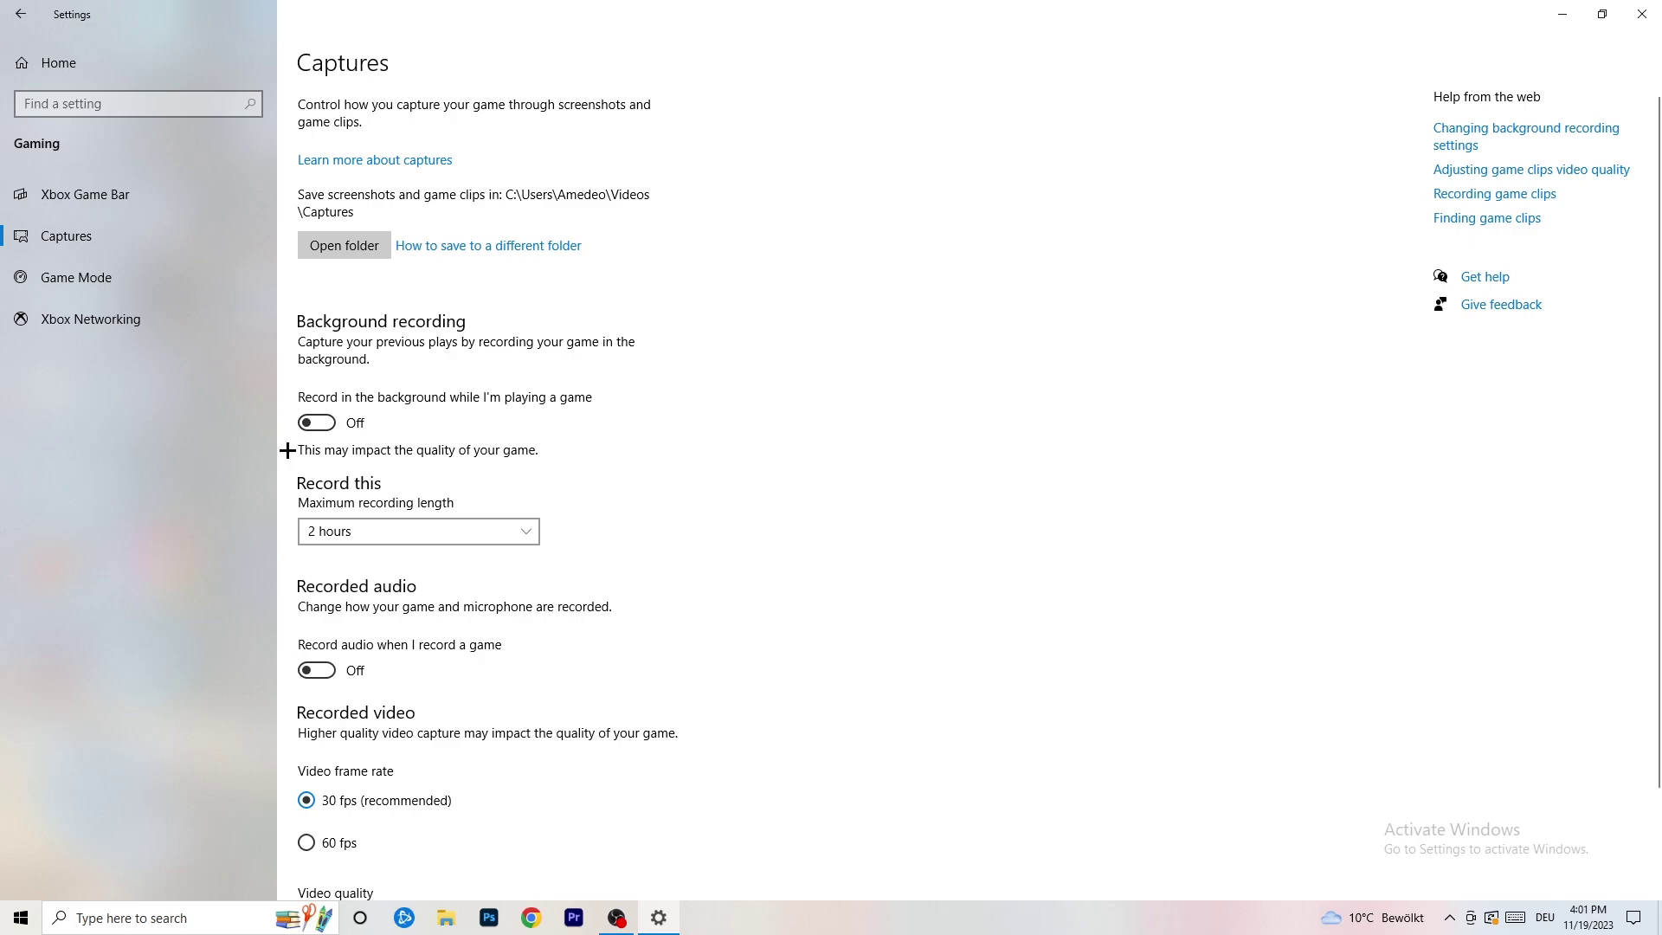
left_click(424, 532)
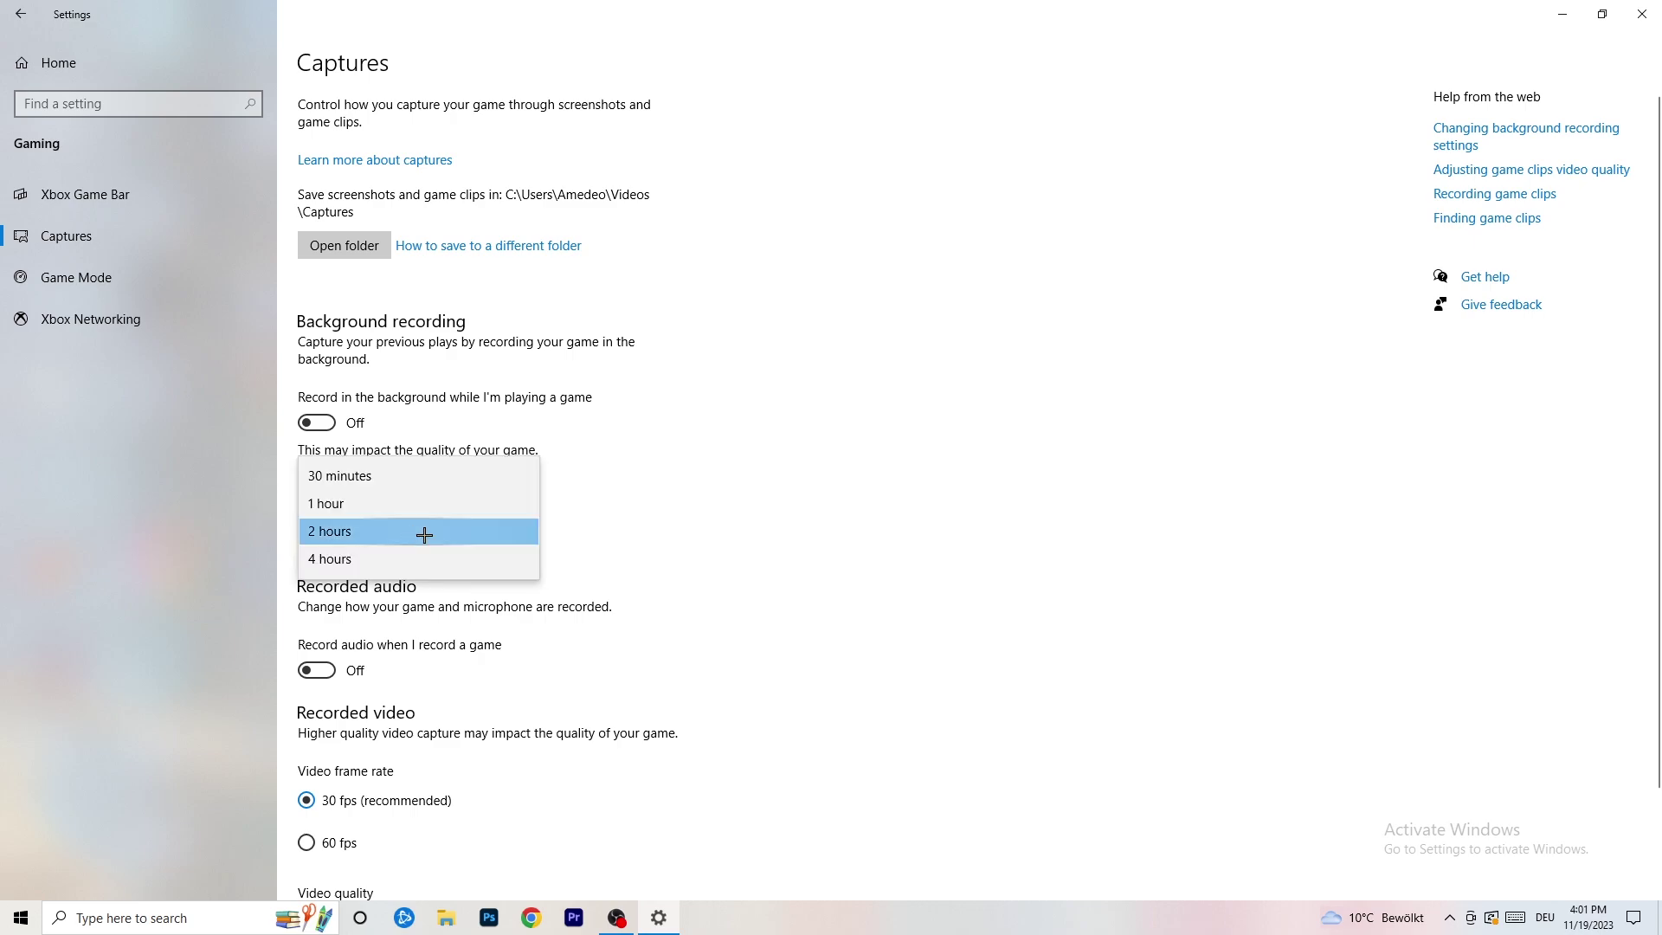
left_click(708, 470)
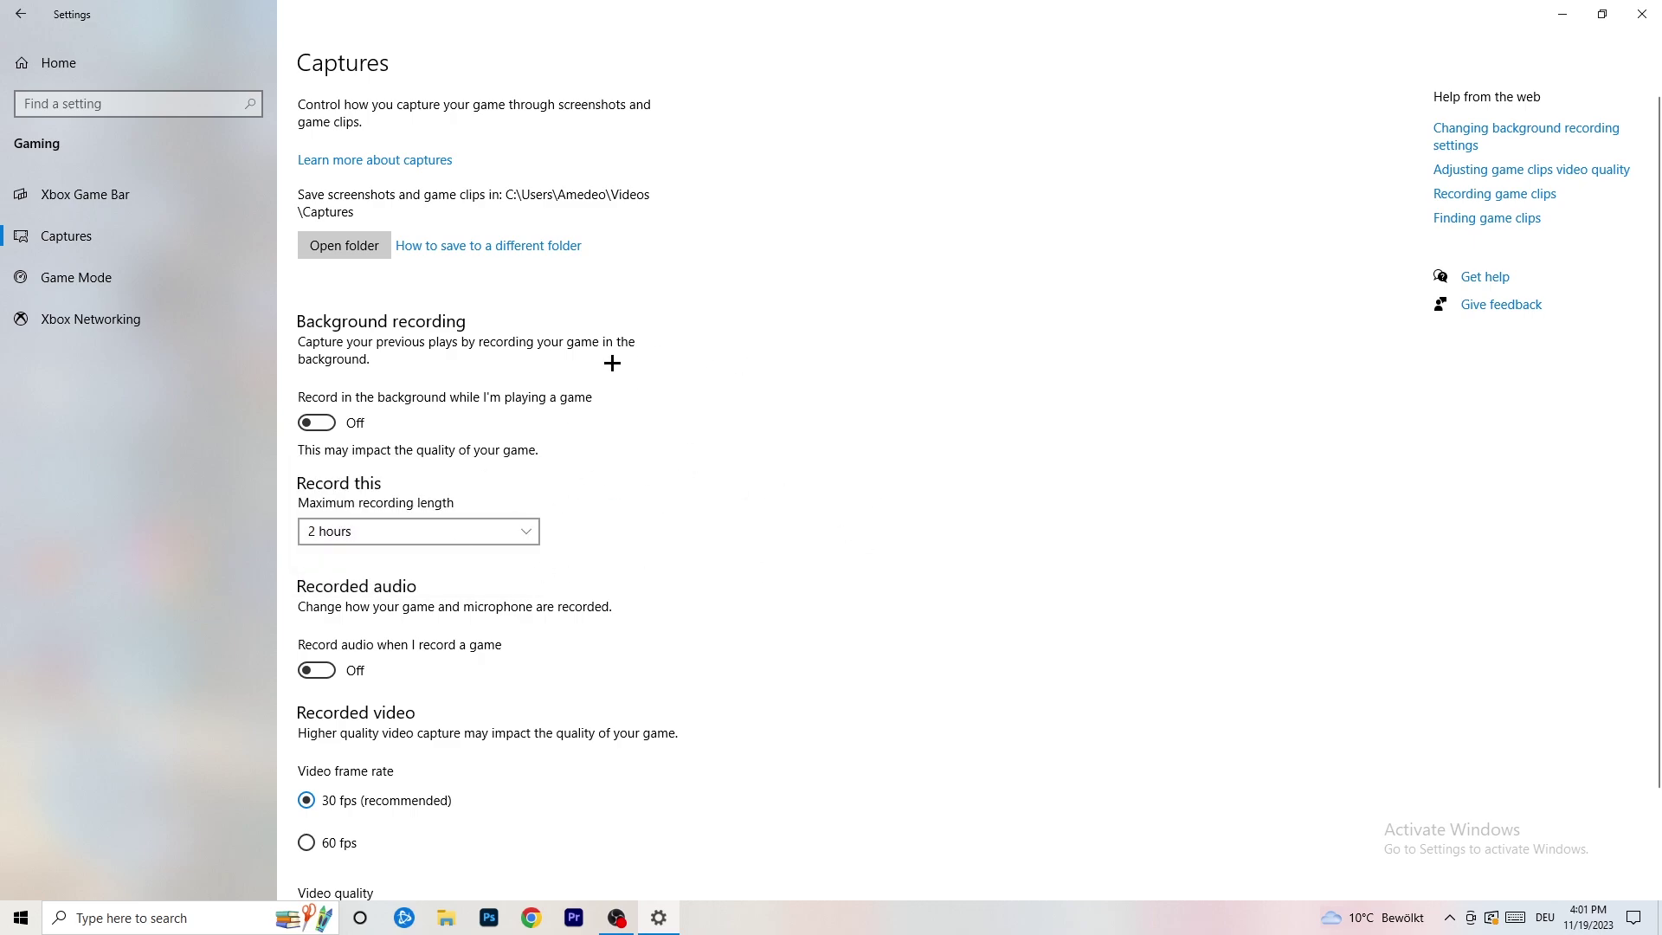
left_click(495, 528)
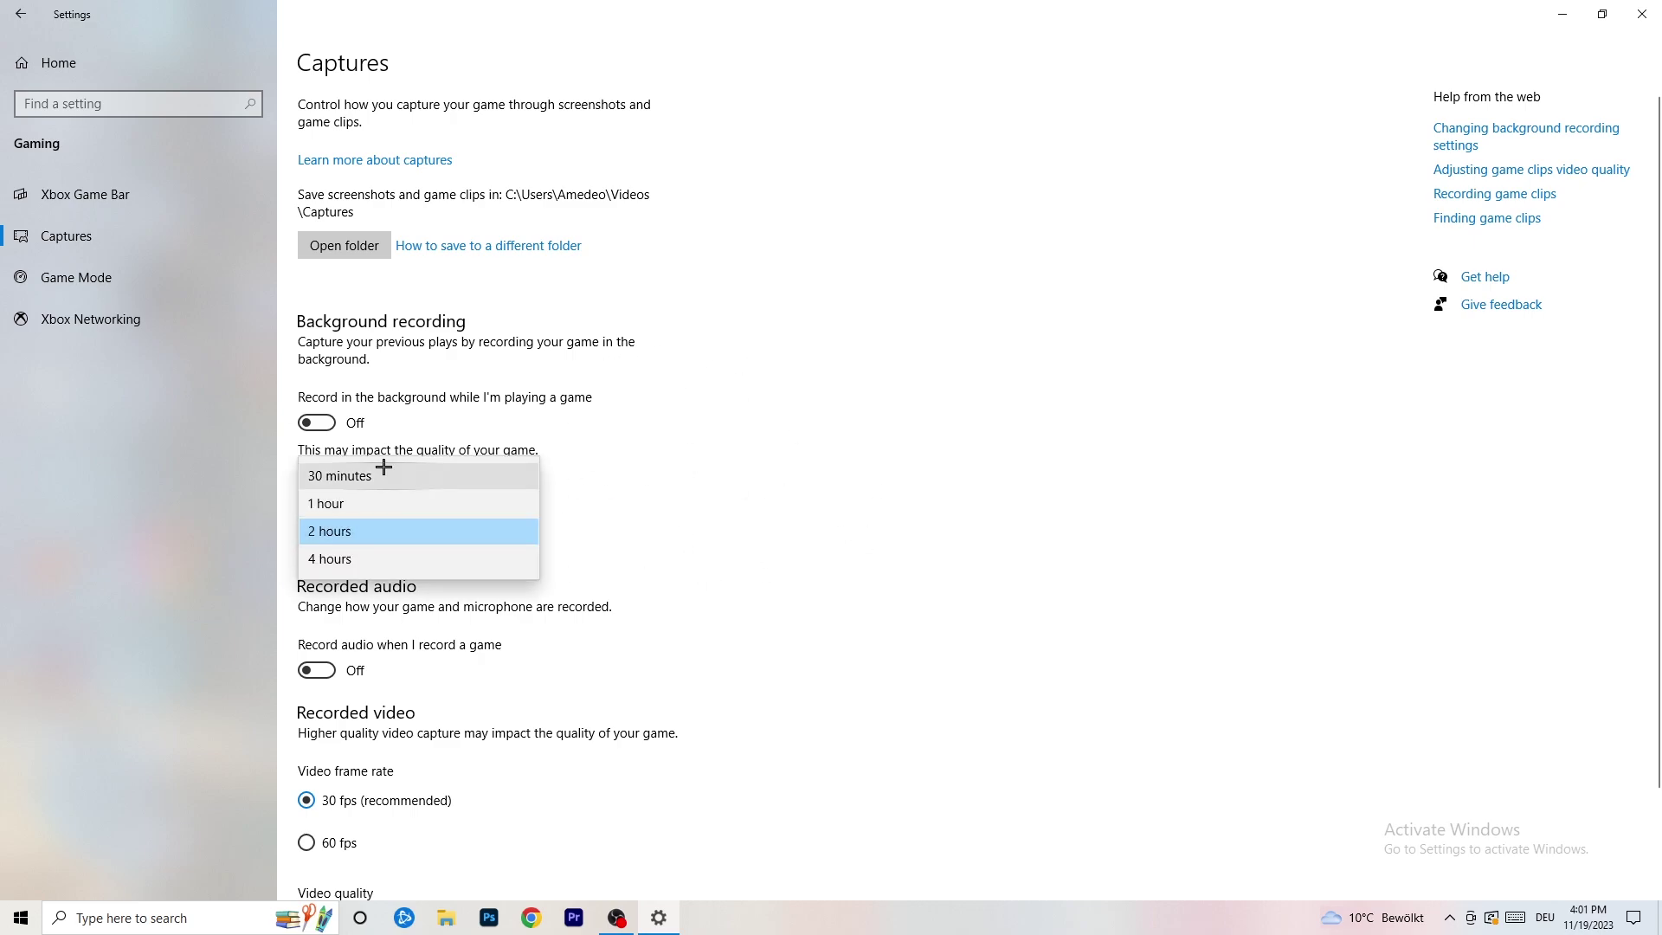
left_click(1027, 433)
scroll(952, 610, "down", 3)
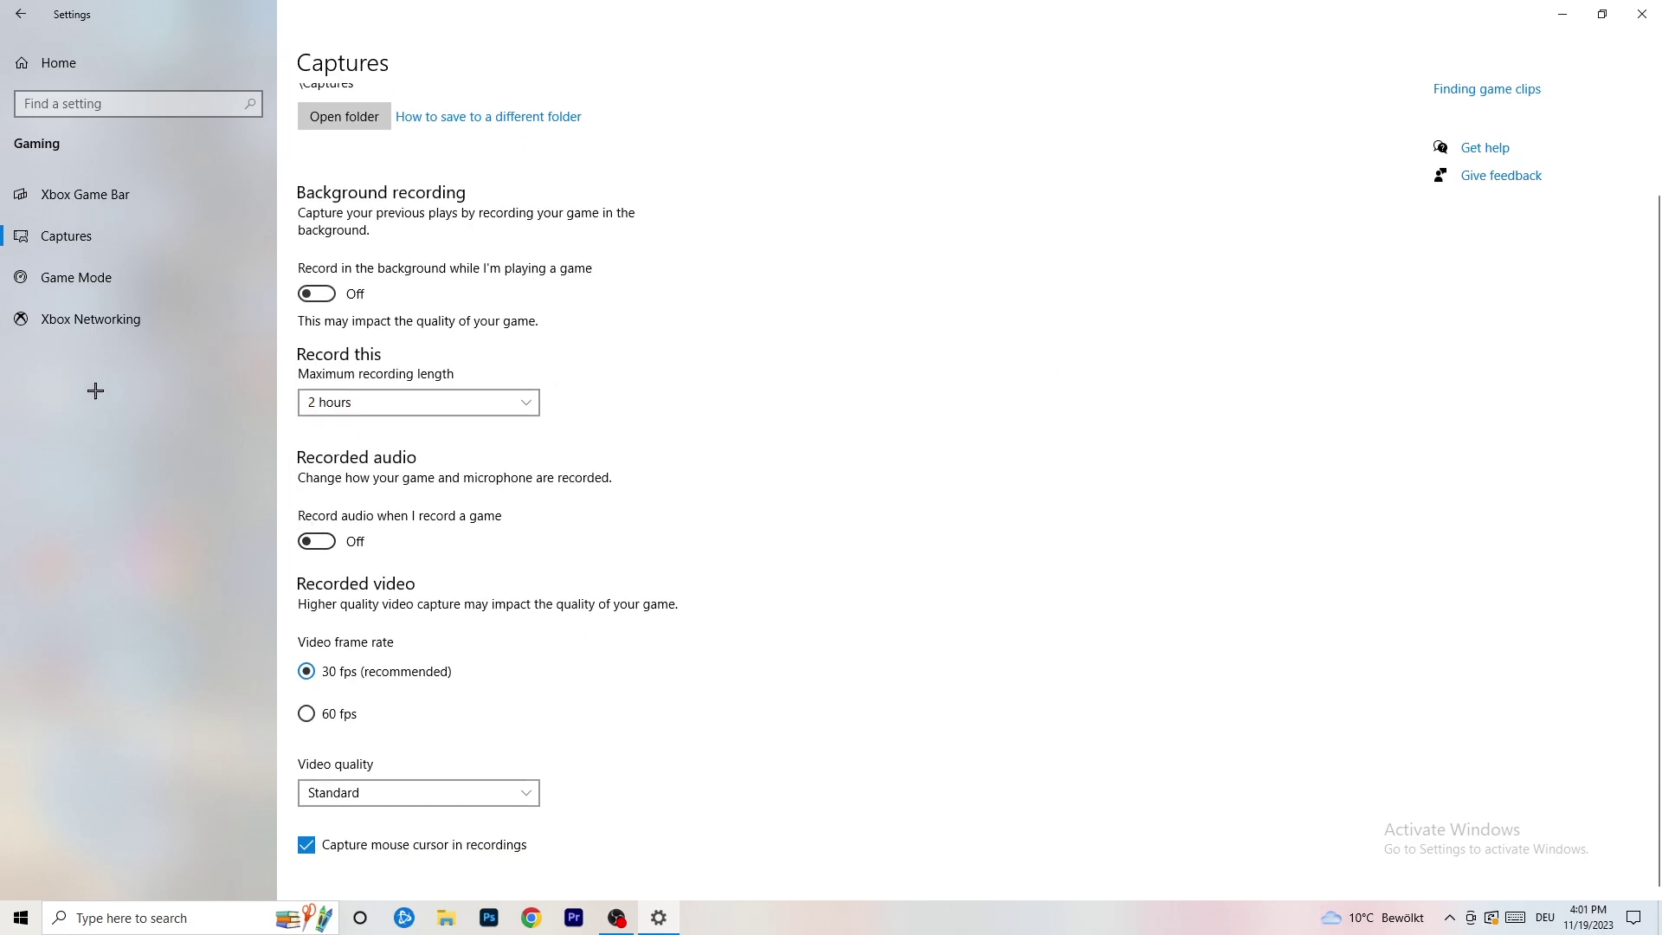
left_click(121, 276)
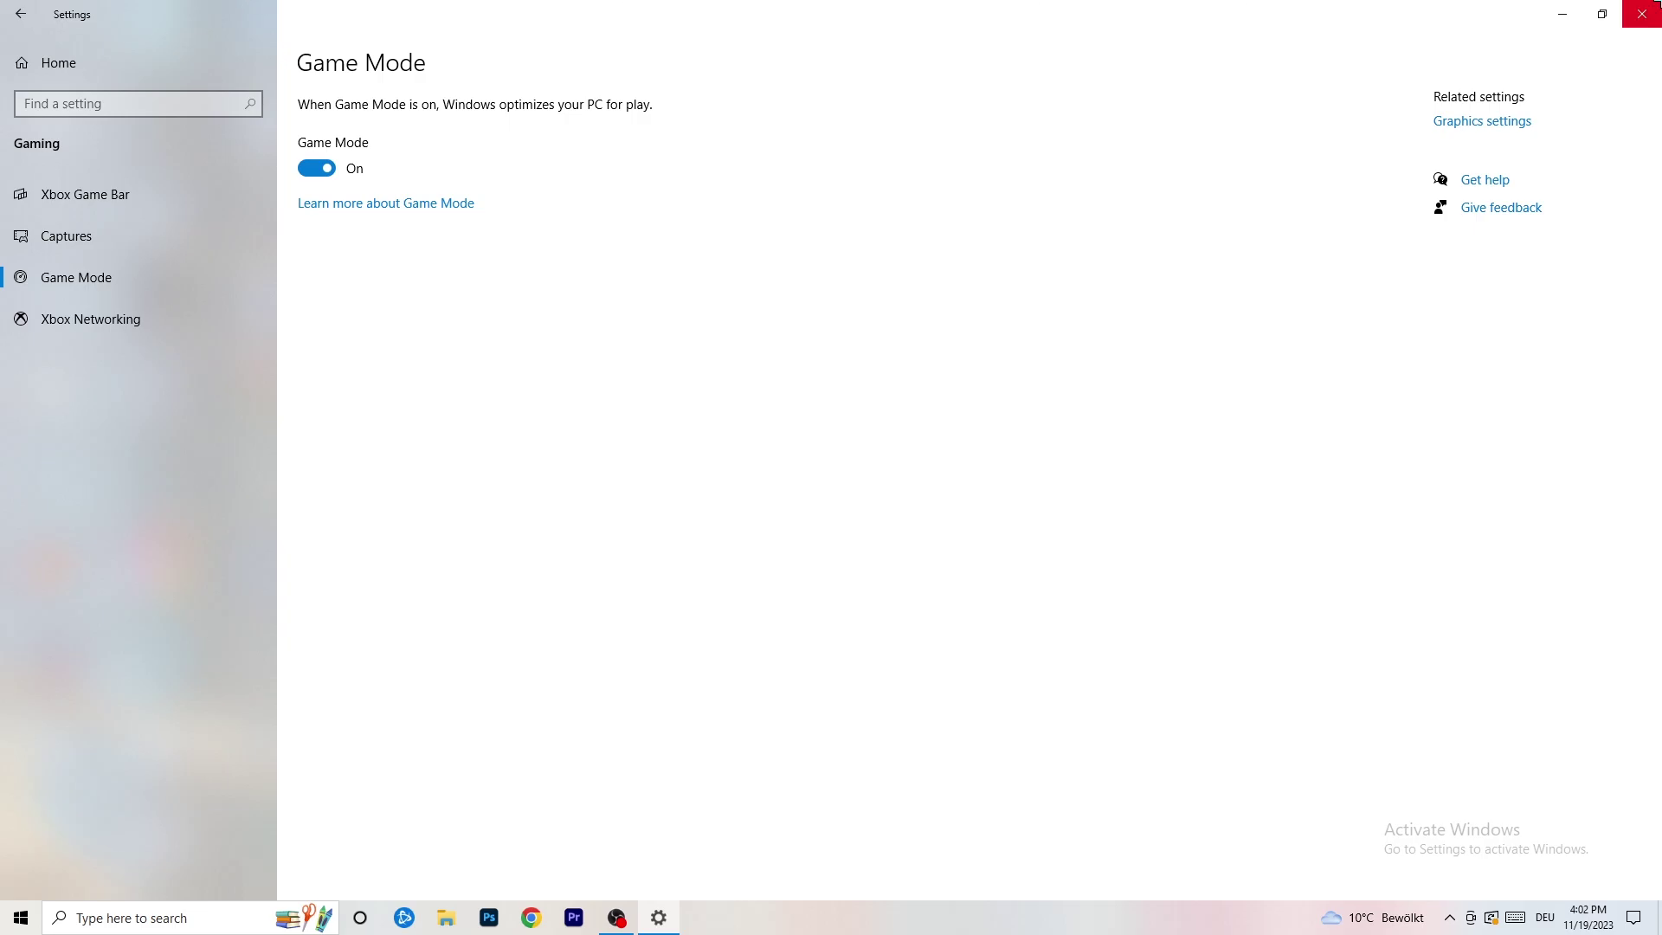
Close the Settings window, leaving Game Mode on
left_click(1642, 14)
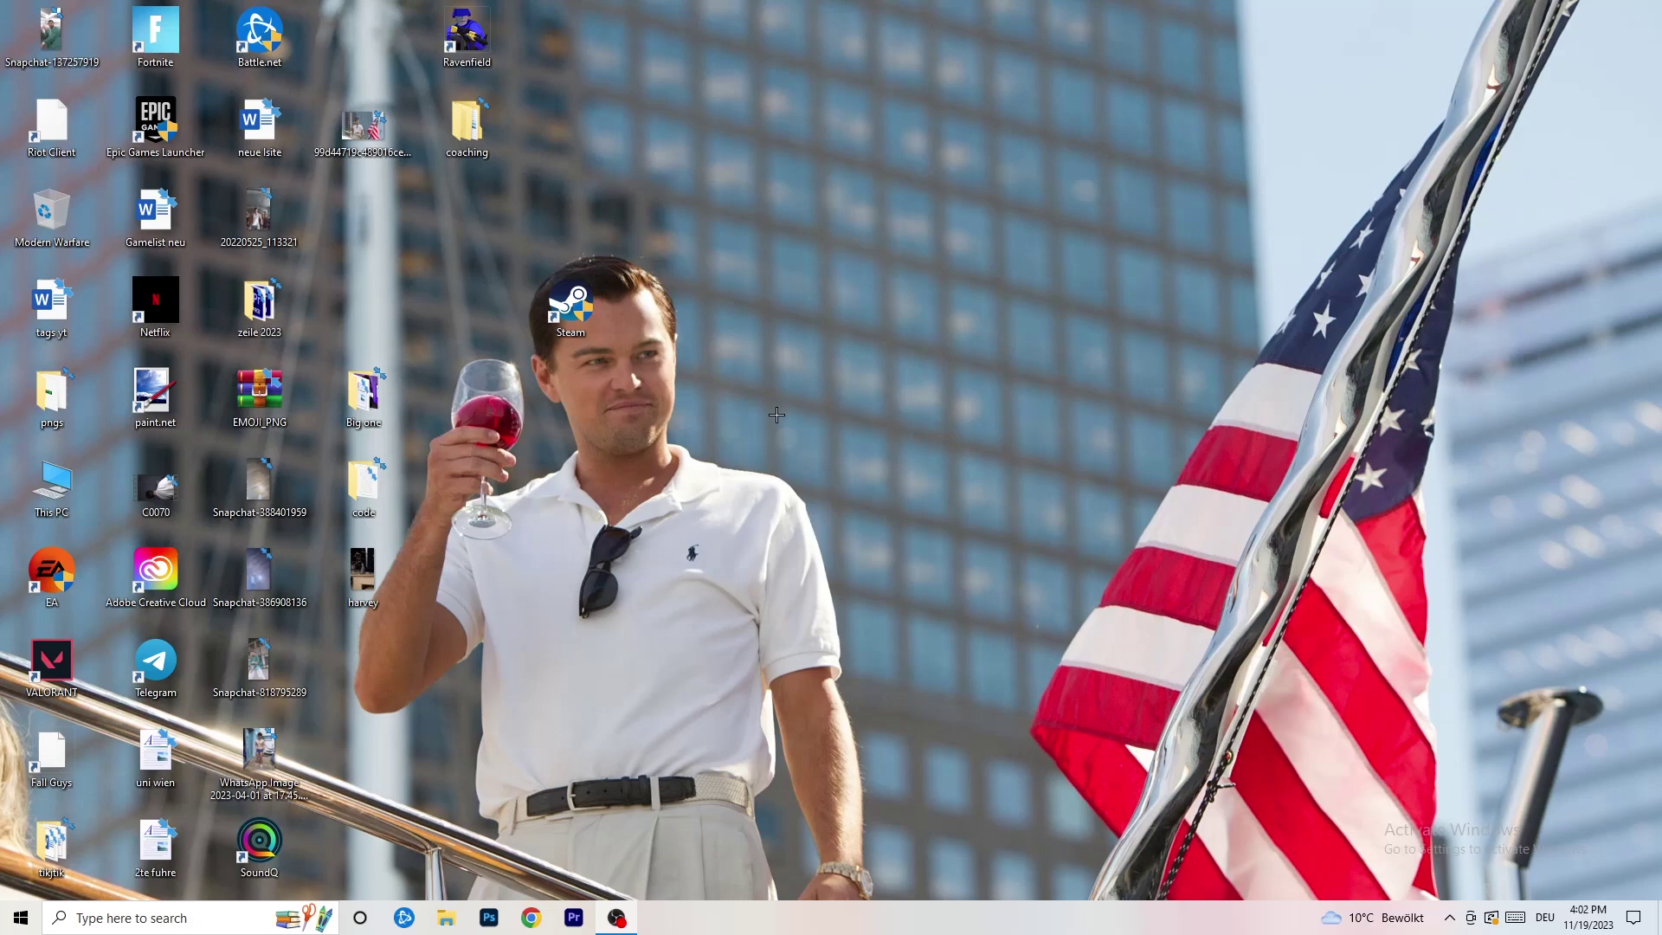
Open Task Manager from the taskbar menu and maximize it
left_click_drag(808, 914, 582, 808)
right_click(805, 920)
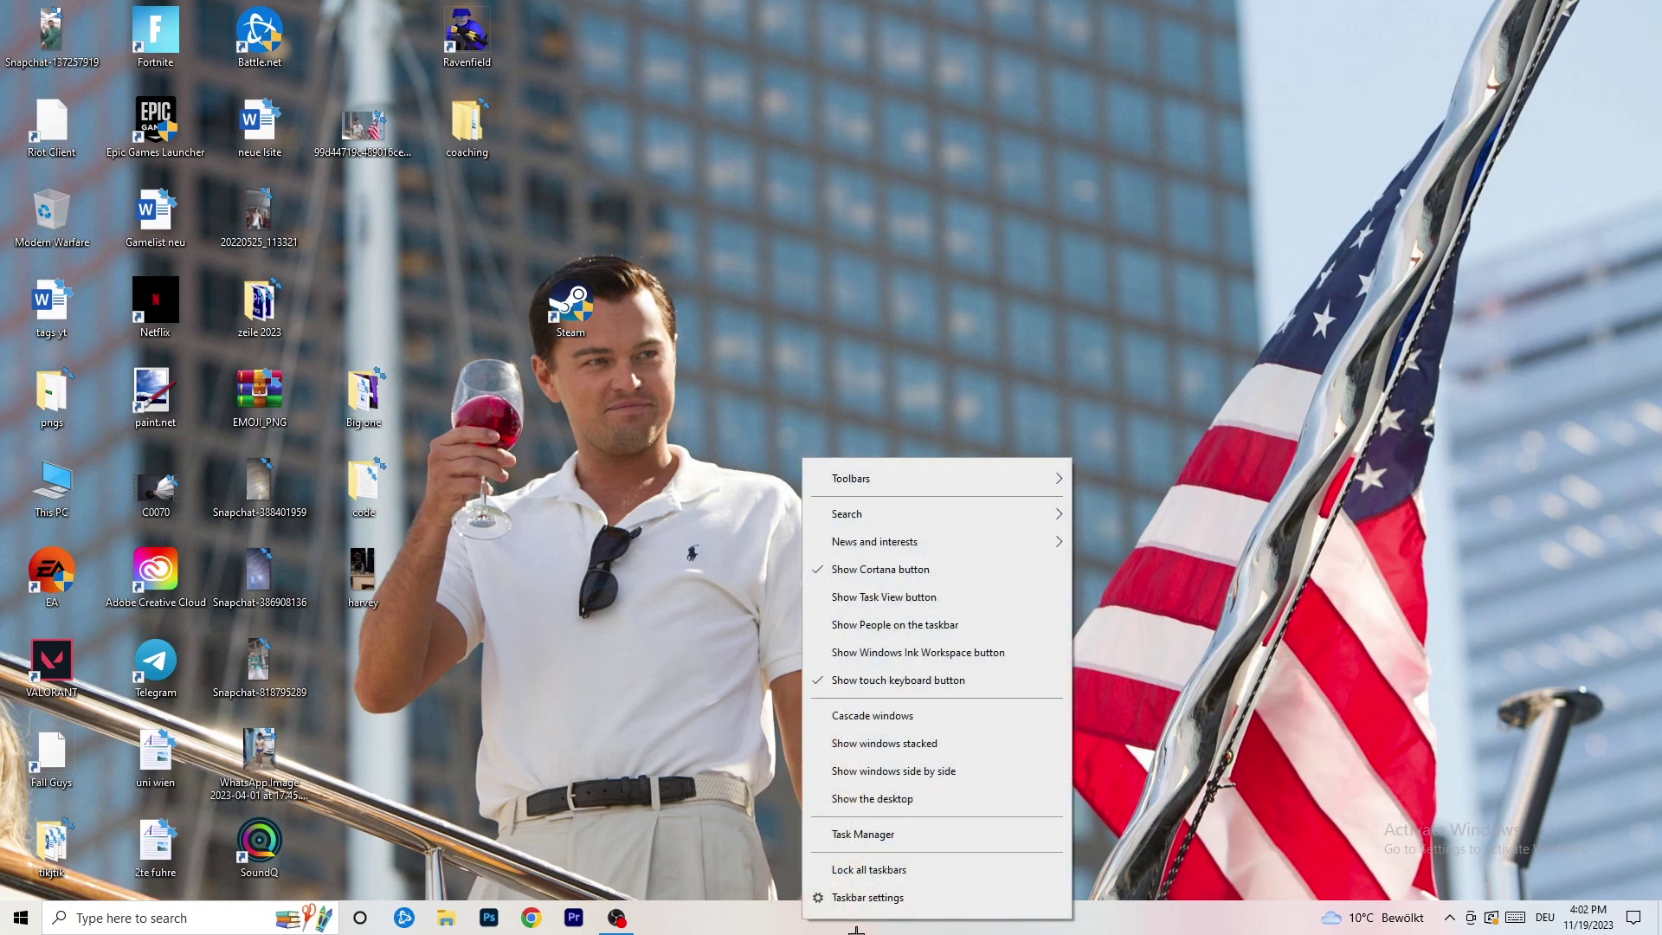
left_click(894, 836)
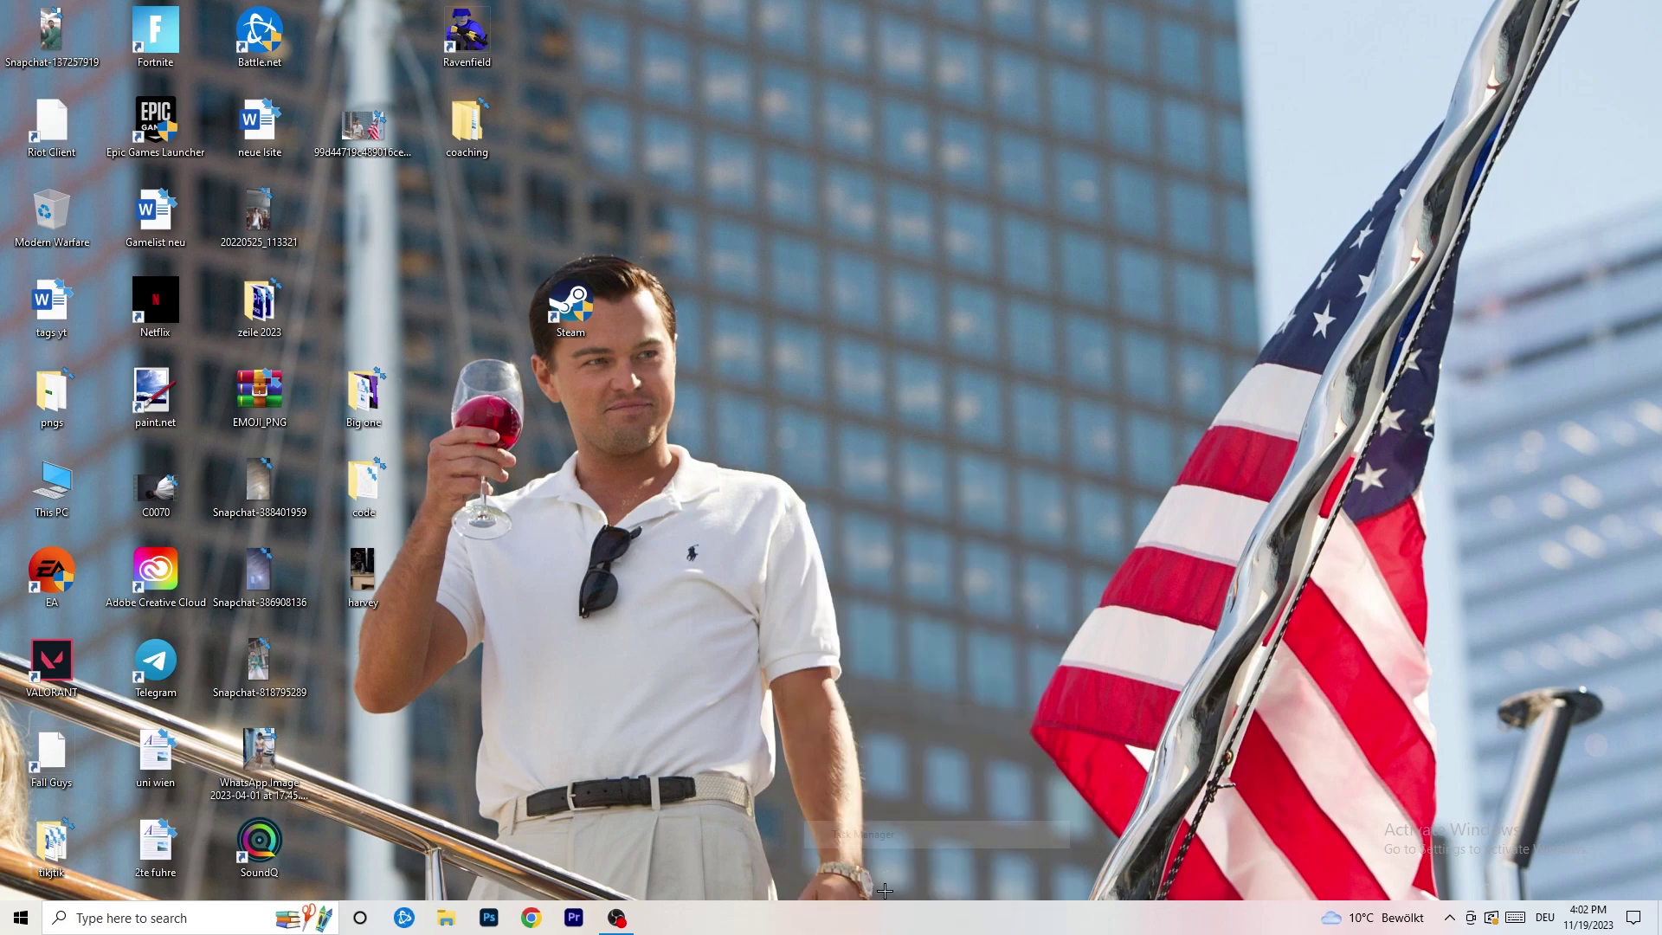
left_click(960, 43)
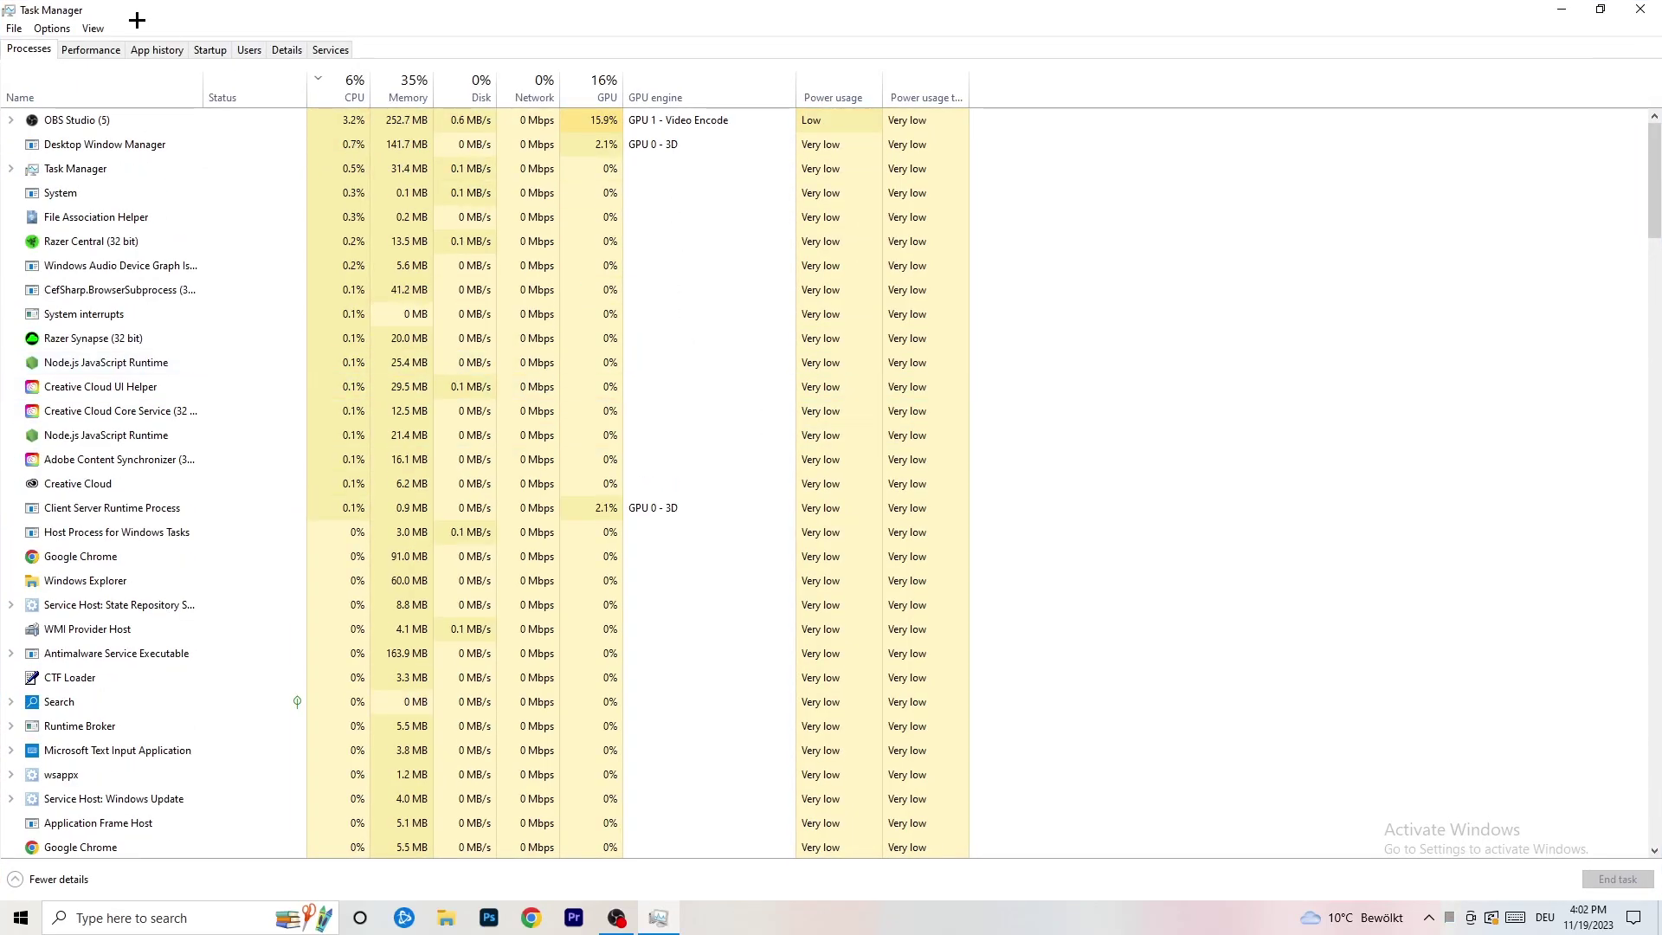
Sort processes by CPU and GPU, inspect OBS Studio's actions, then re-sort by CPU
left_click(353, 82)
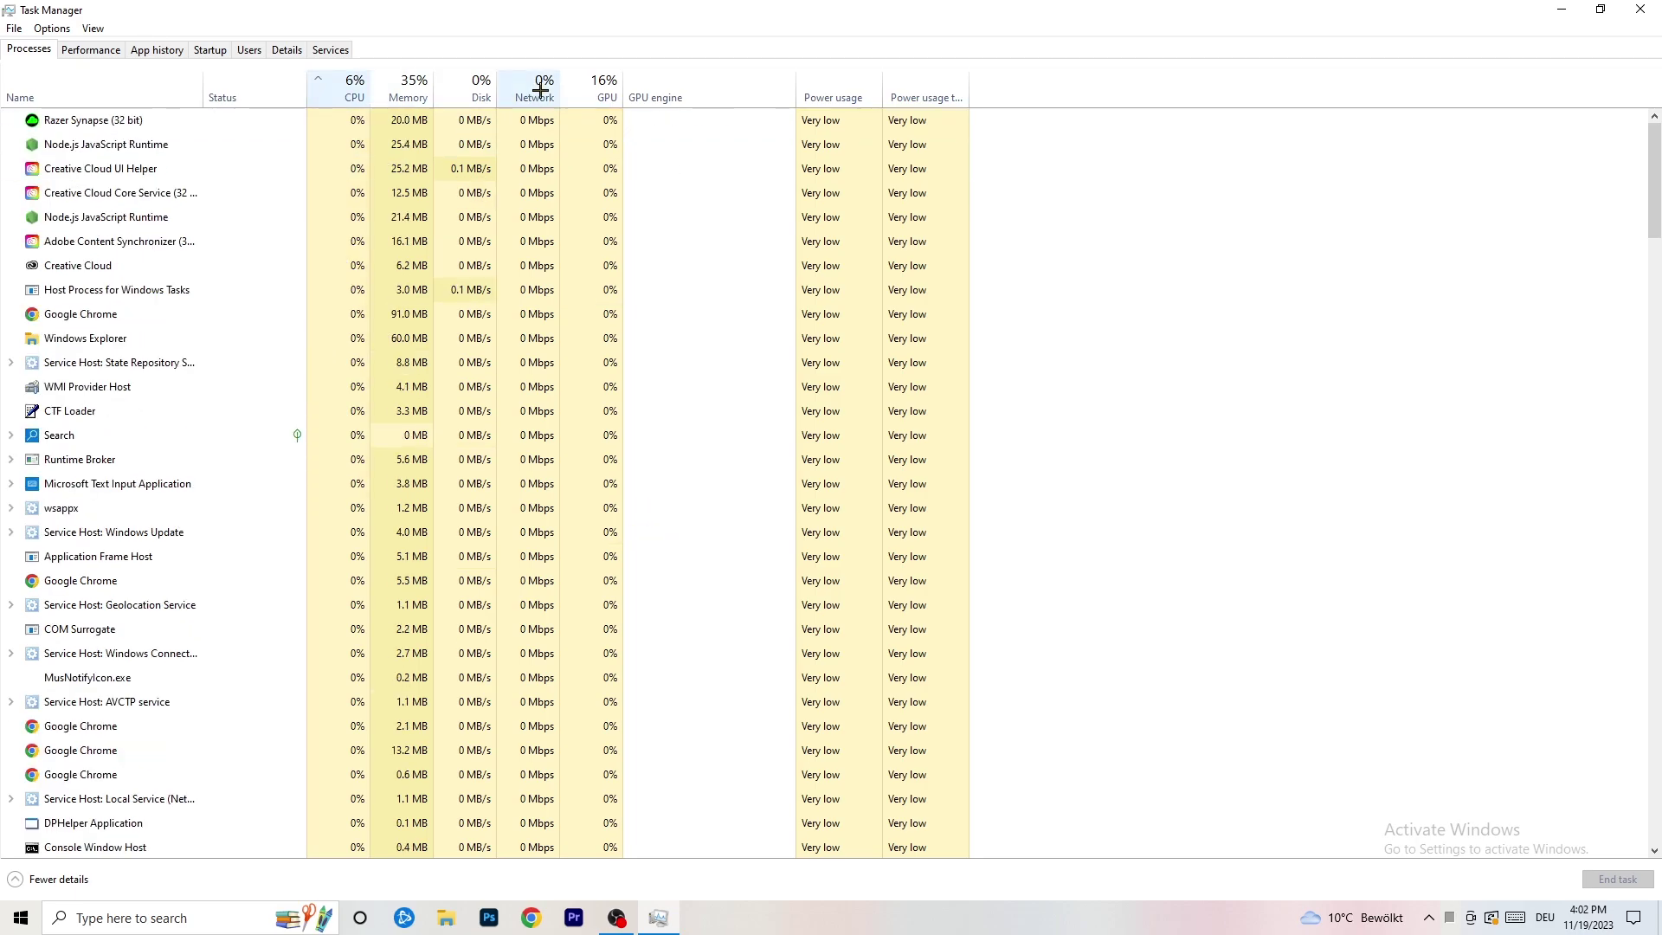
left_click(576, 86)
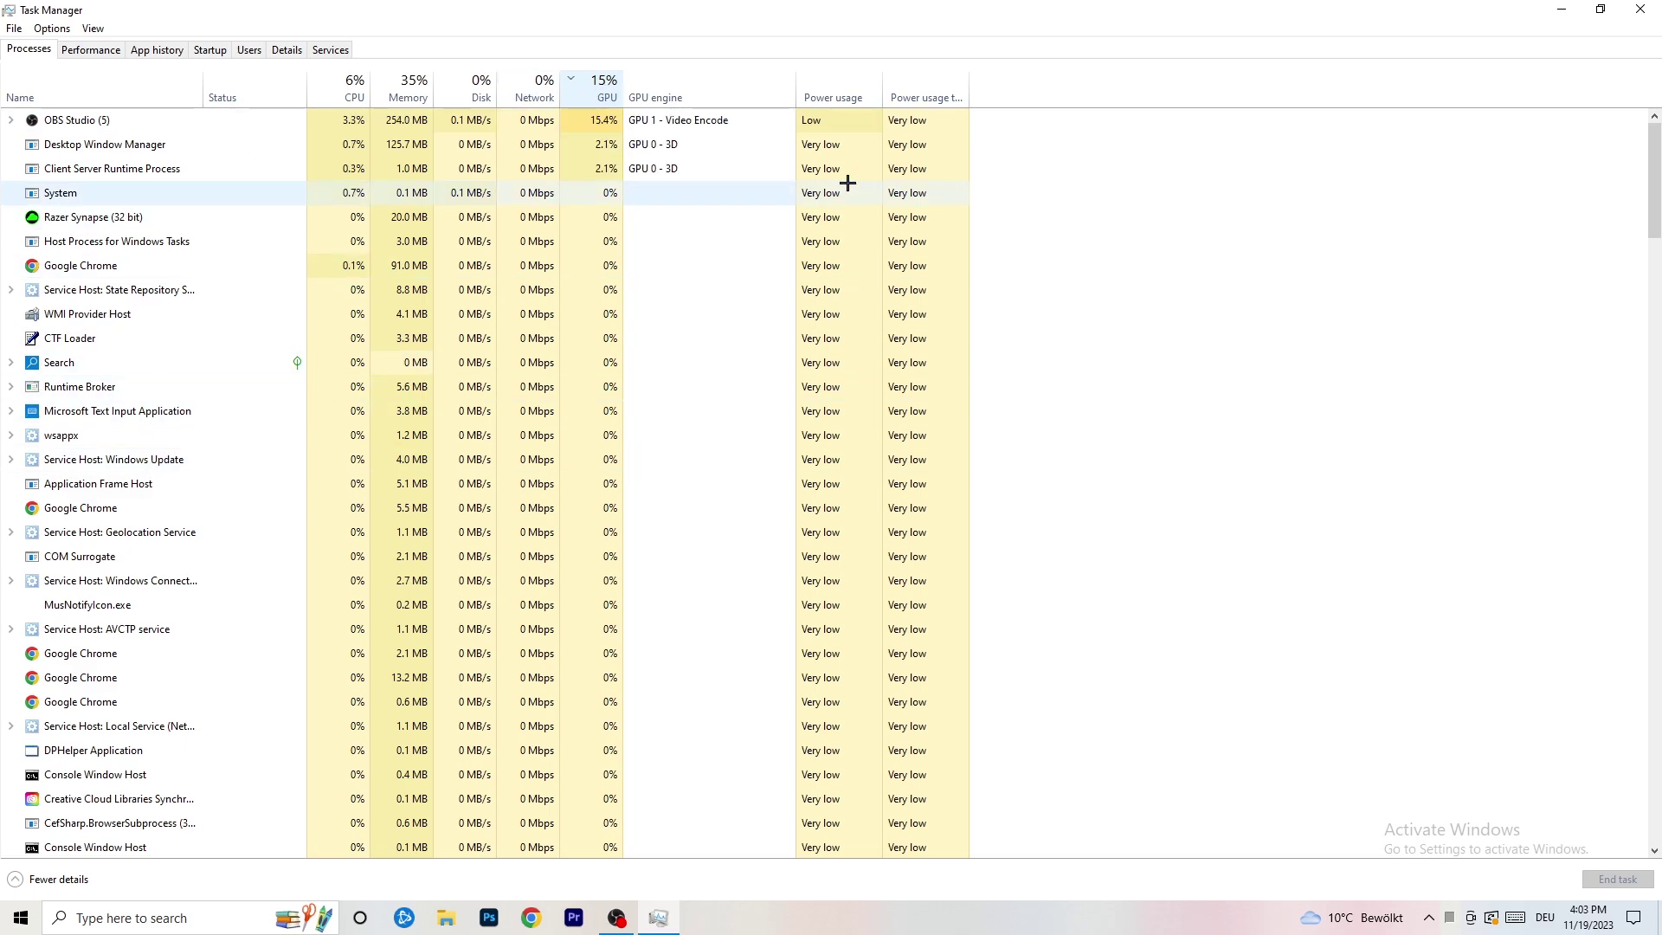
right_click(604, 126)
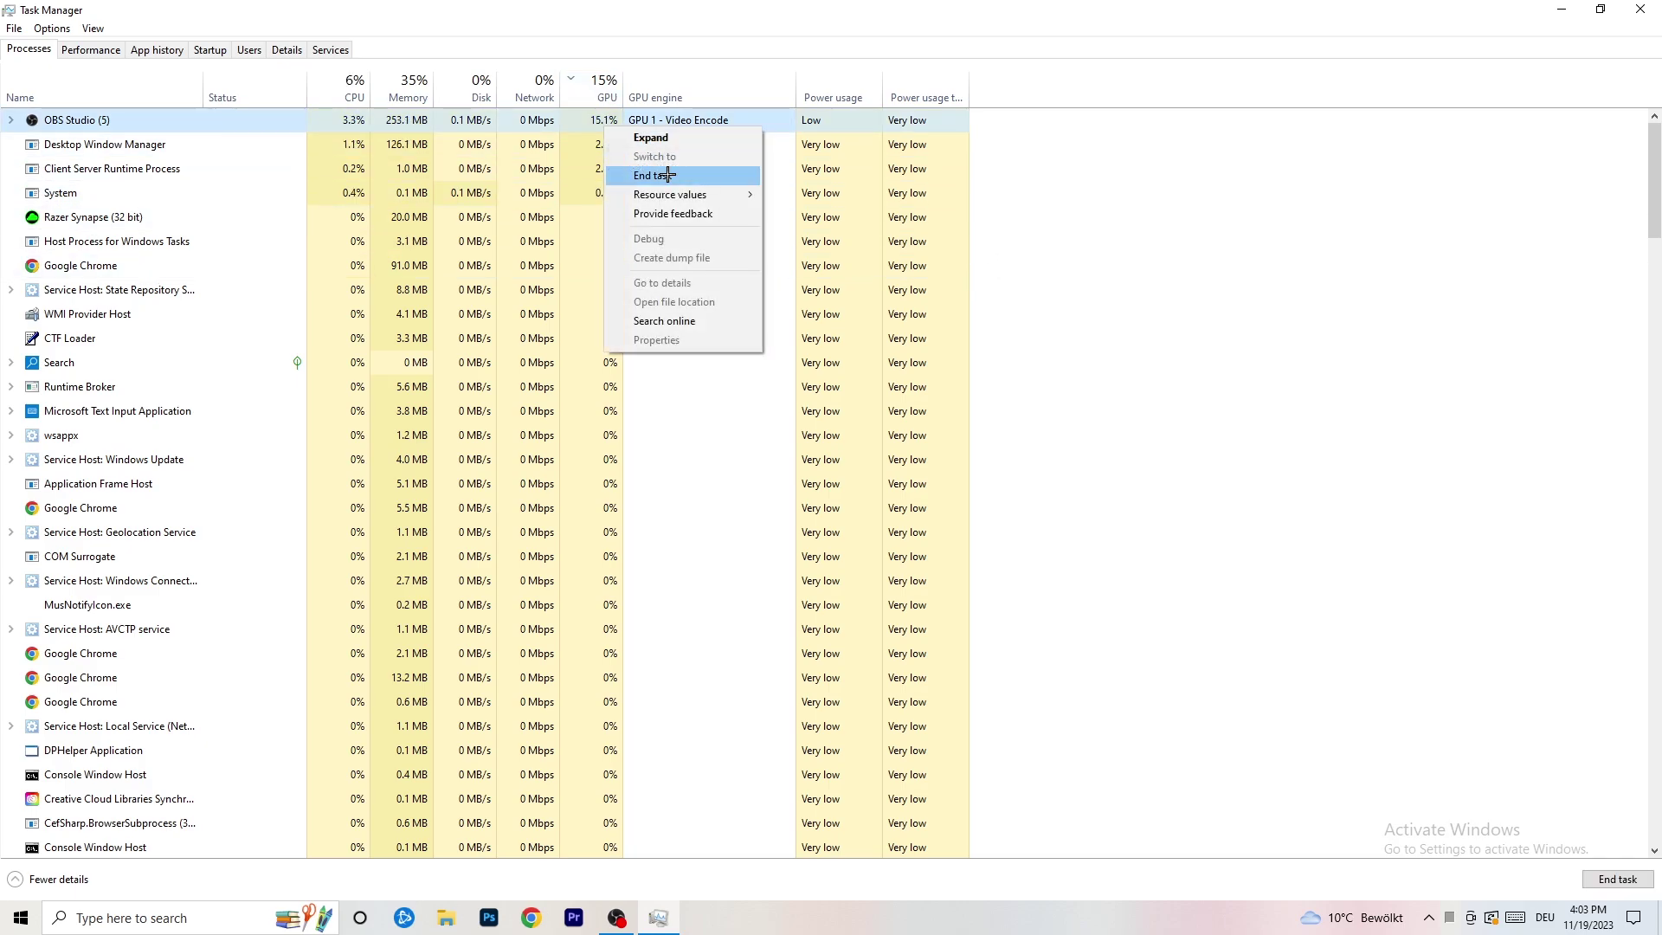
left_click(1359, 156)
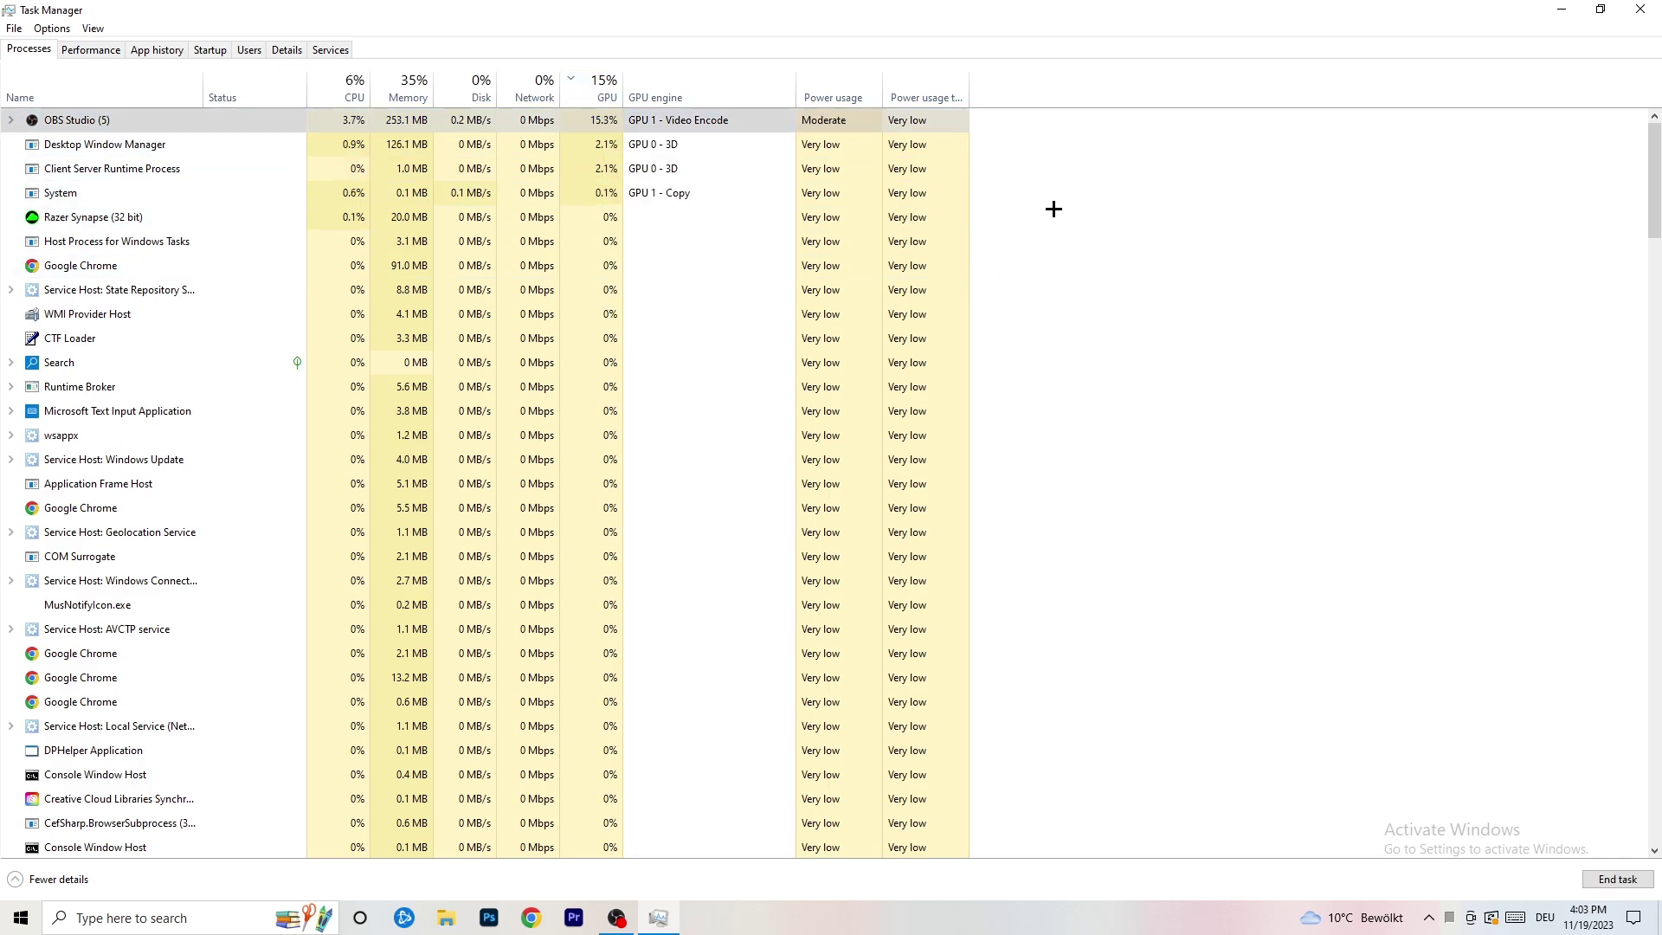
left_click(351, 86)
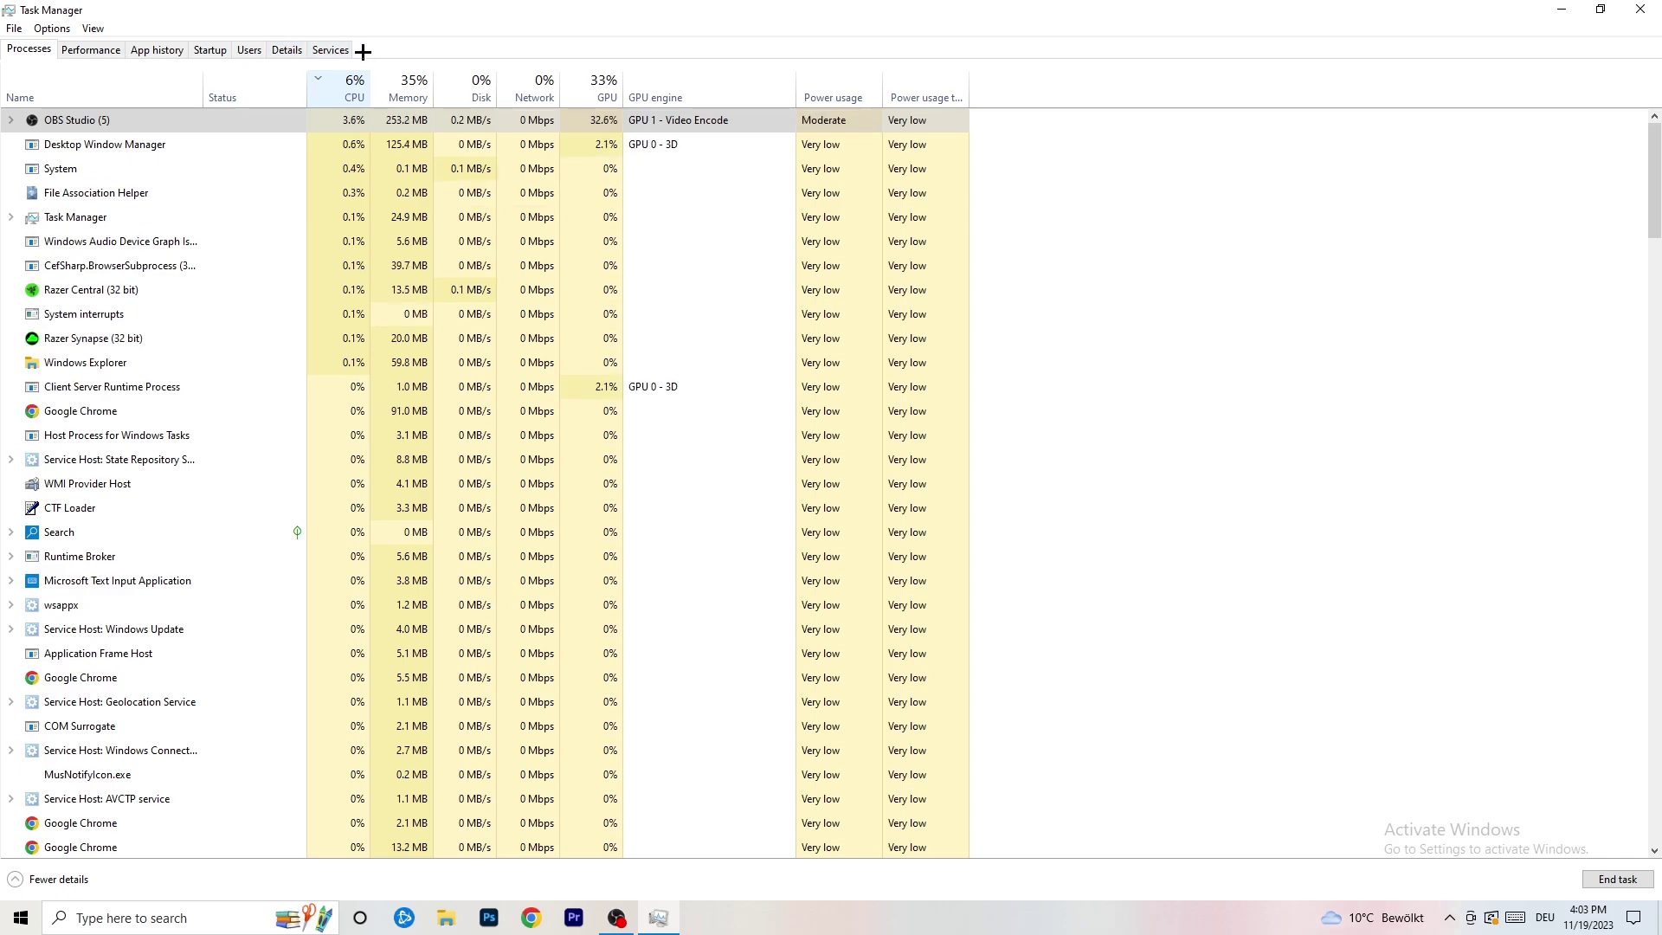
In Details, view Set priority for Creative Cloud process 11676, then move to Startup apps
left_click(284, 49)
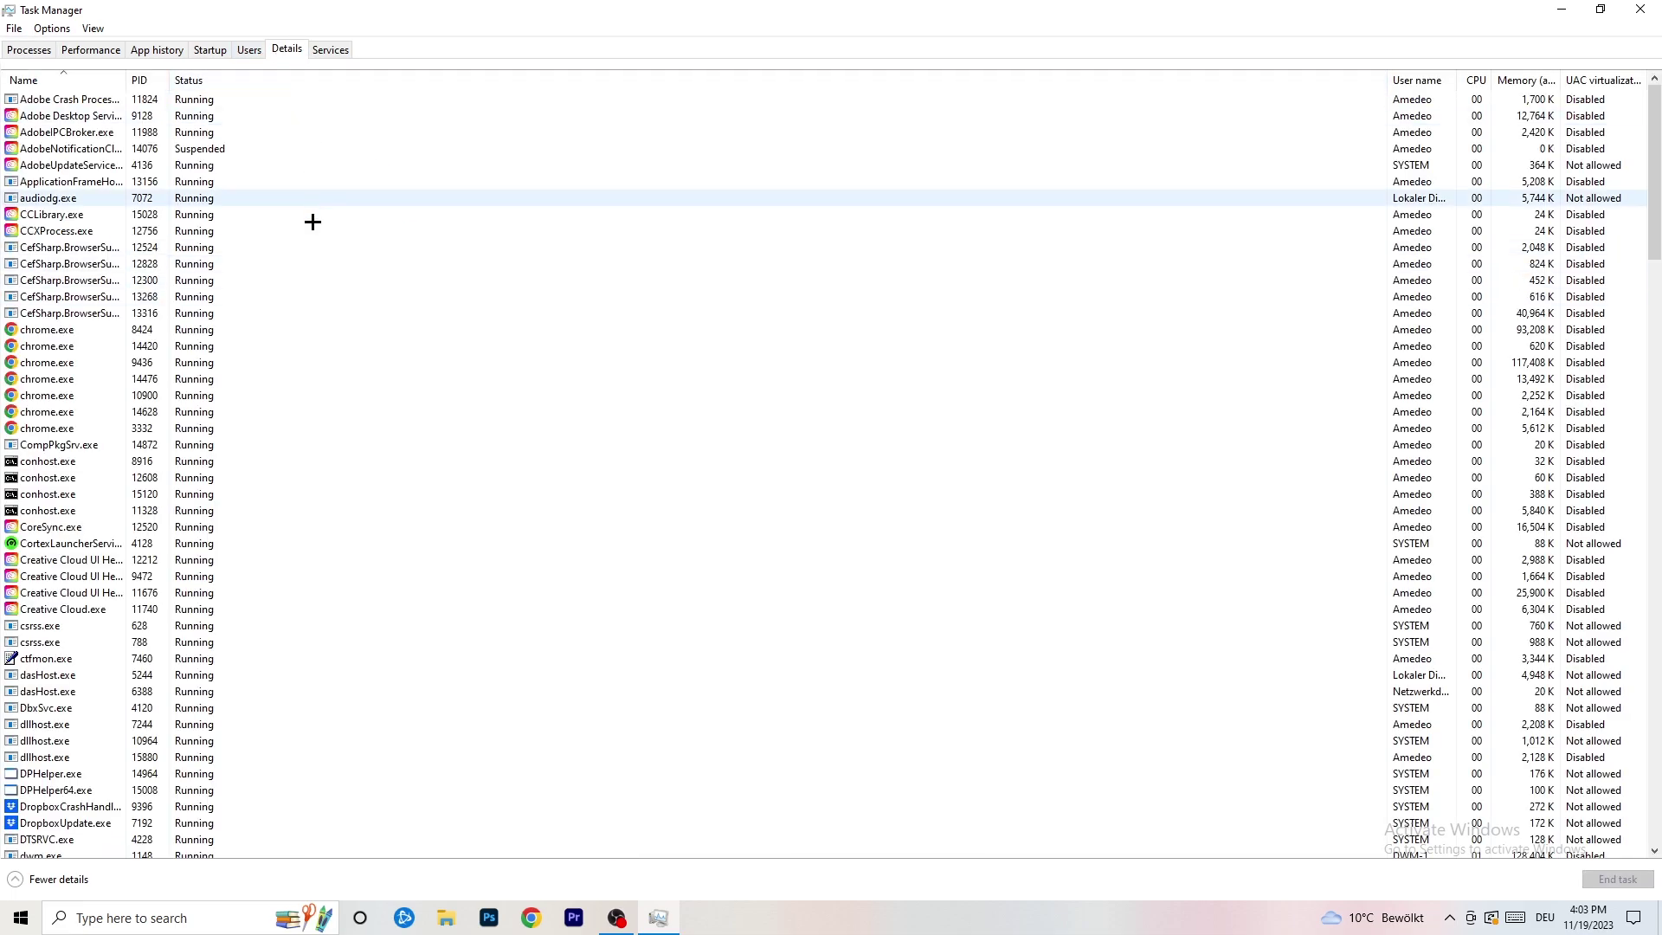
scroll(245, 448, "down", 12)
scroll(260, 416, "up", 12)
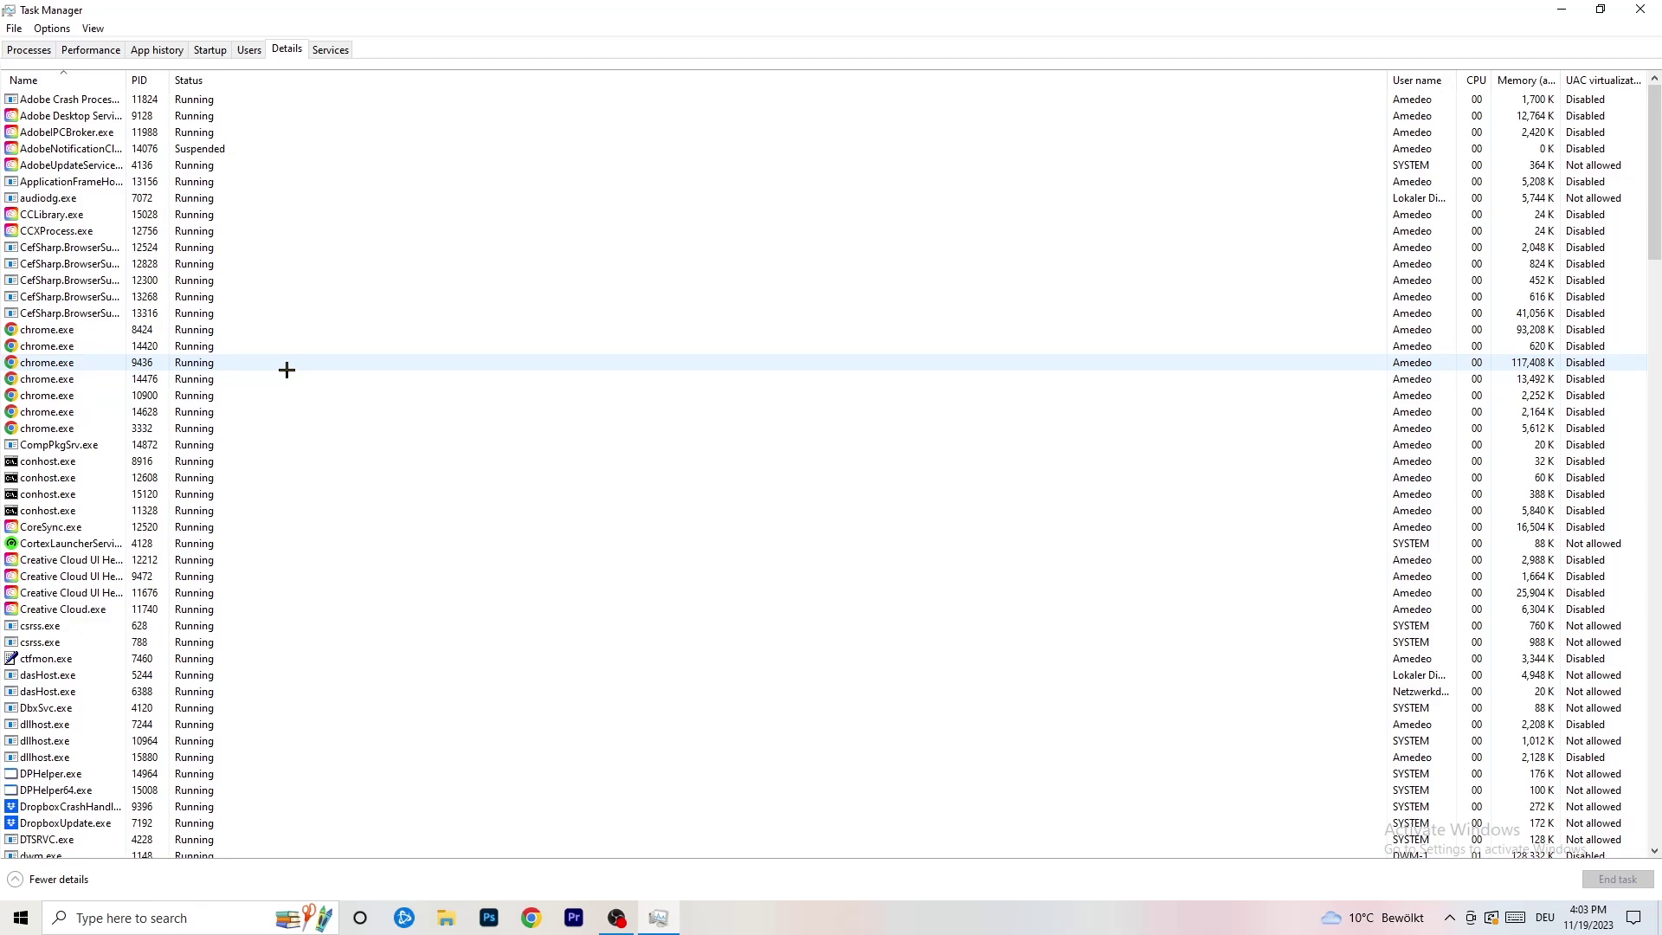
scroll(141, 378, "down", 3)
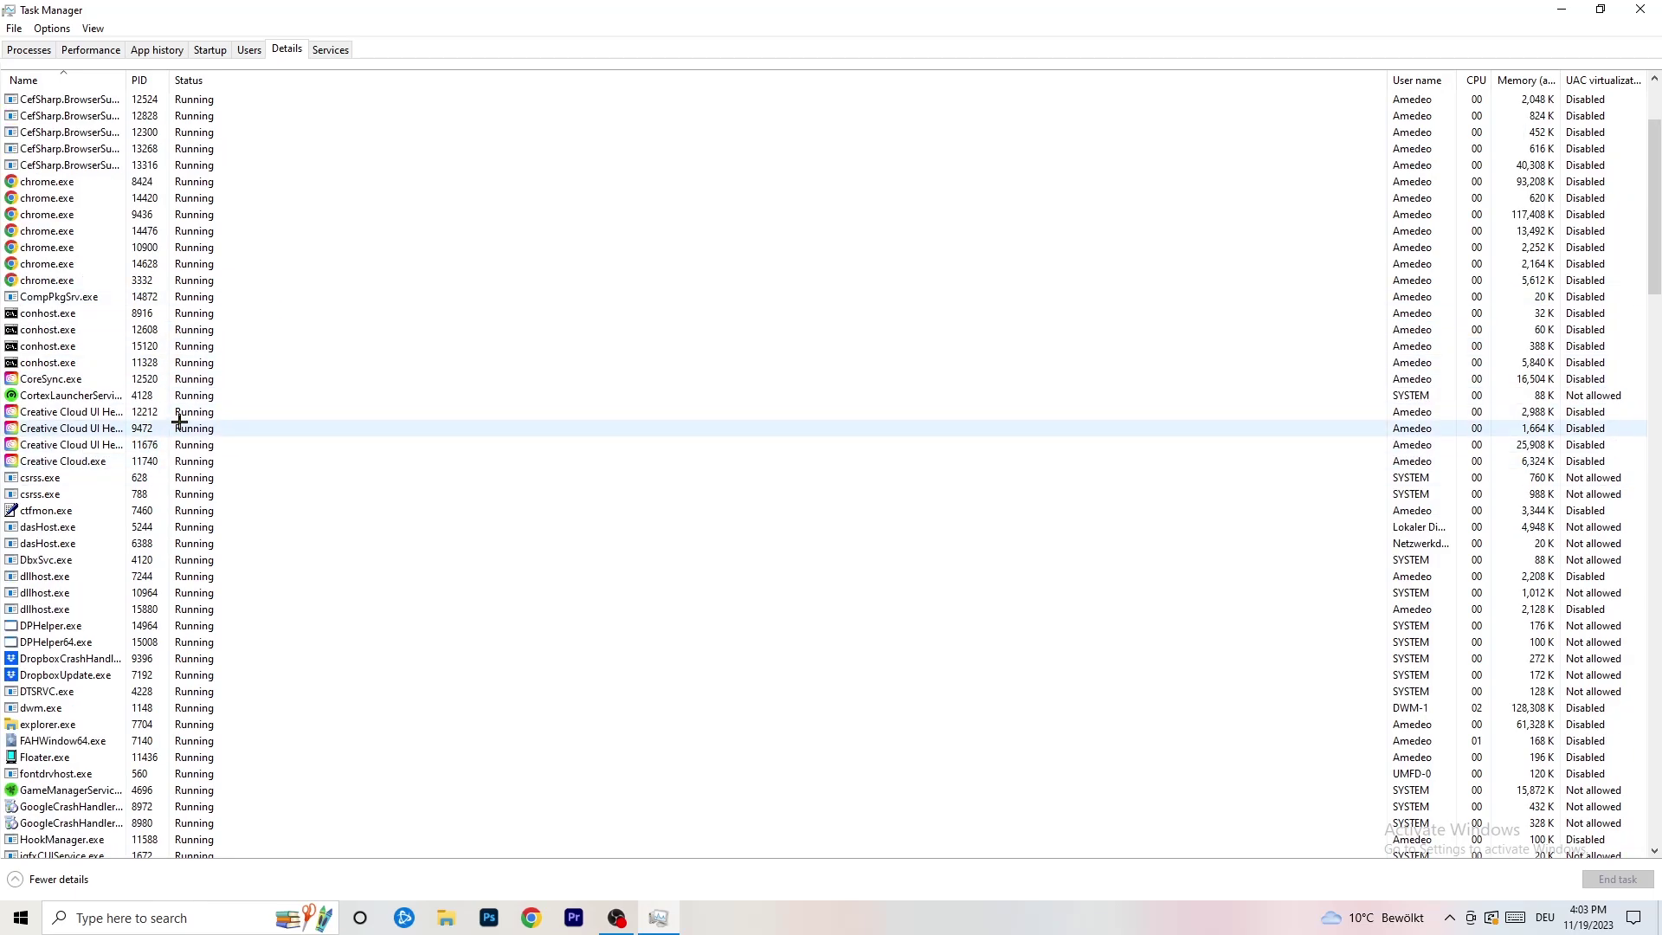
left_click(70, 445)
right_click(69, 445)
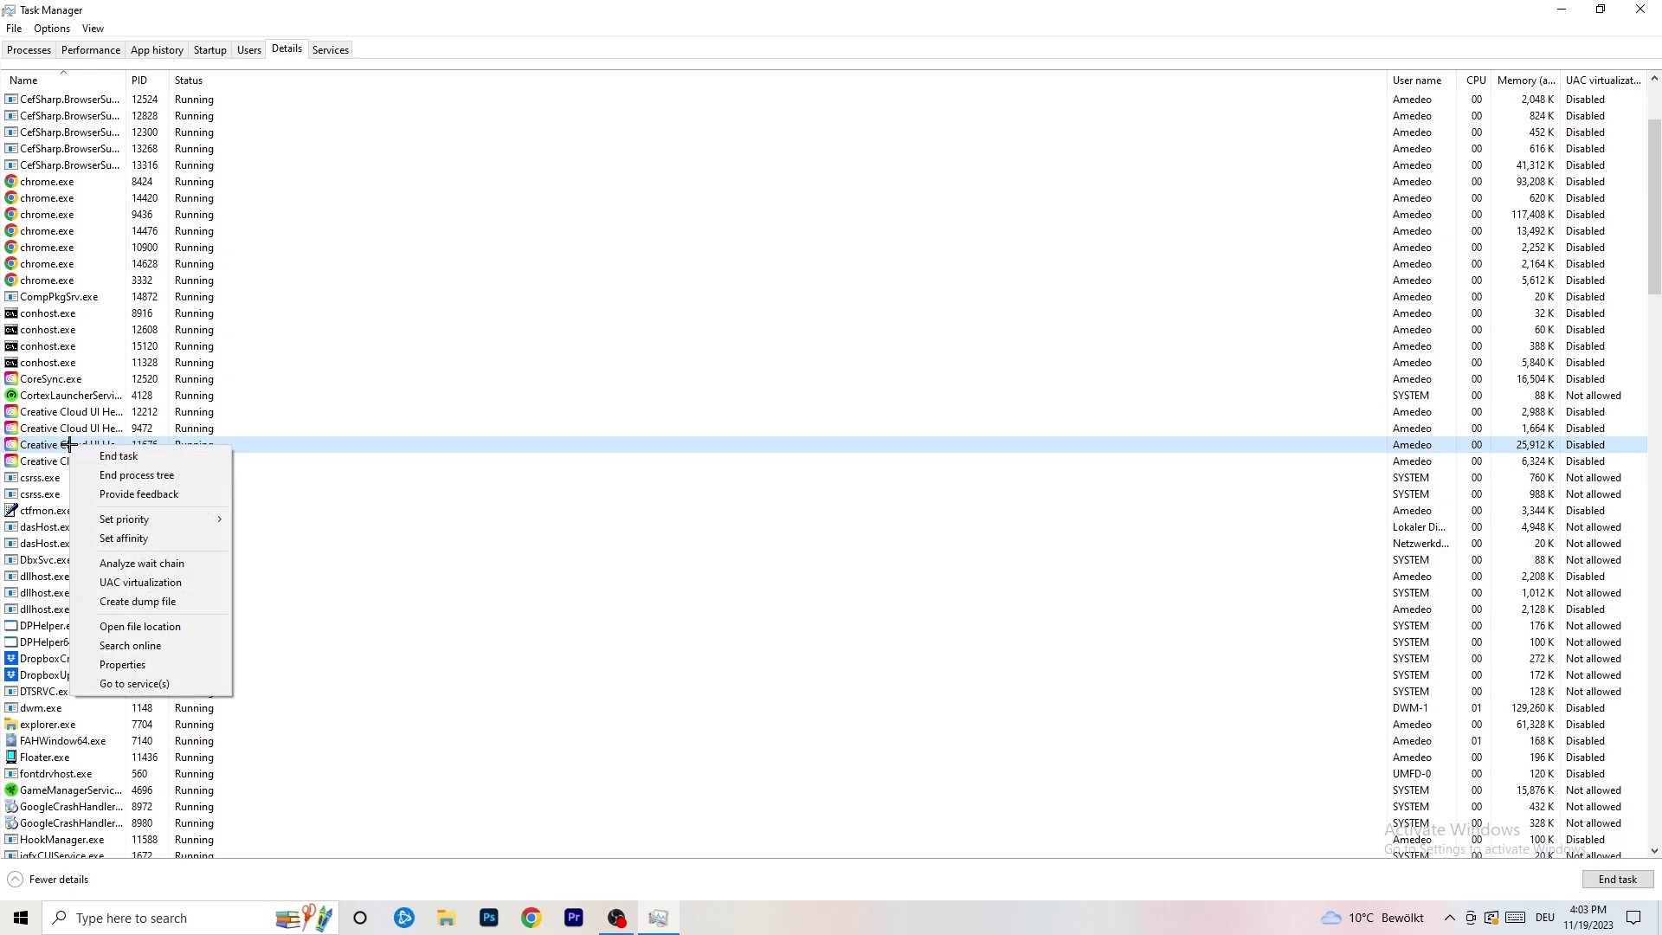
mouse_move(141, 518)
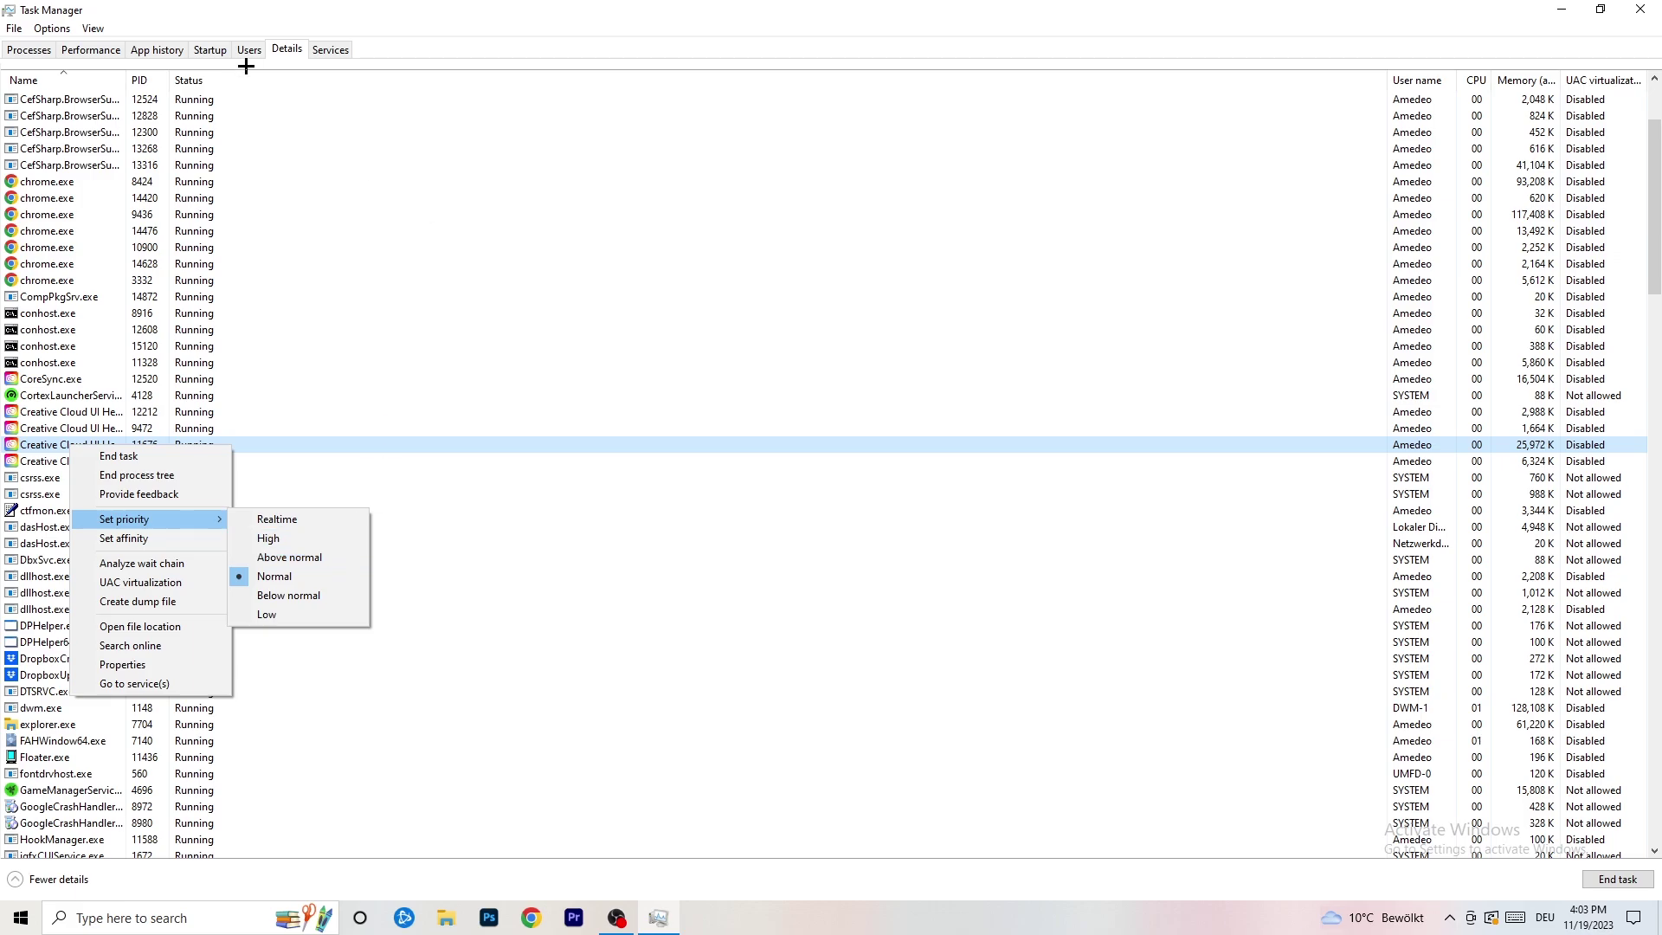
left_click(212, 49)
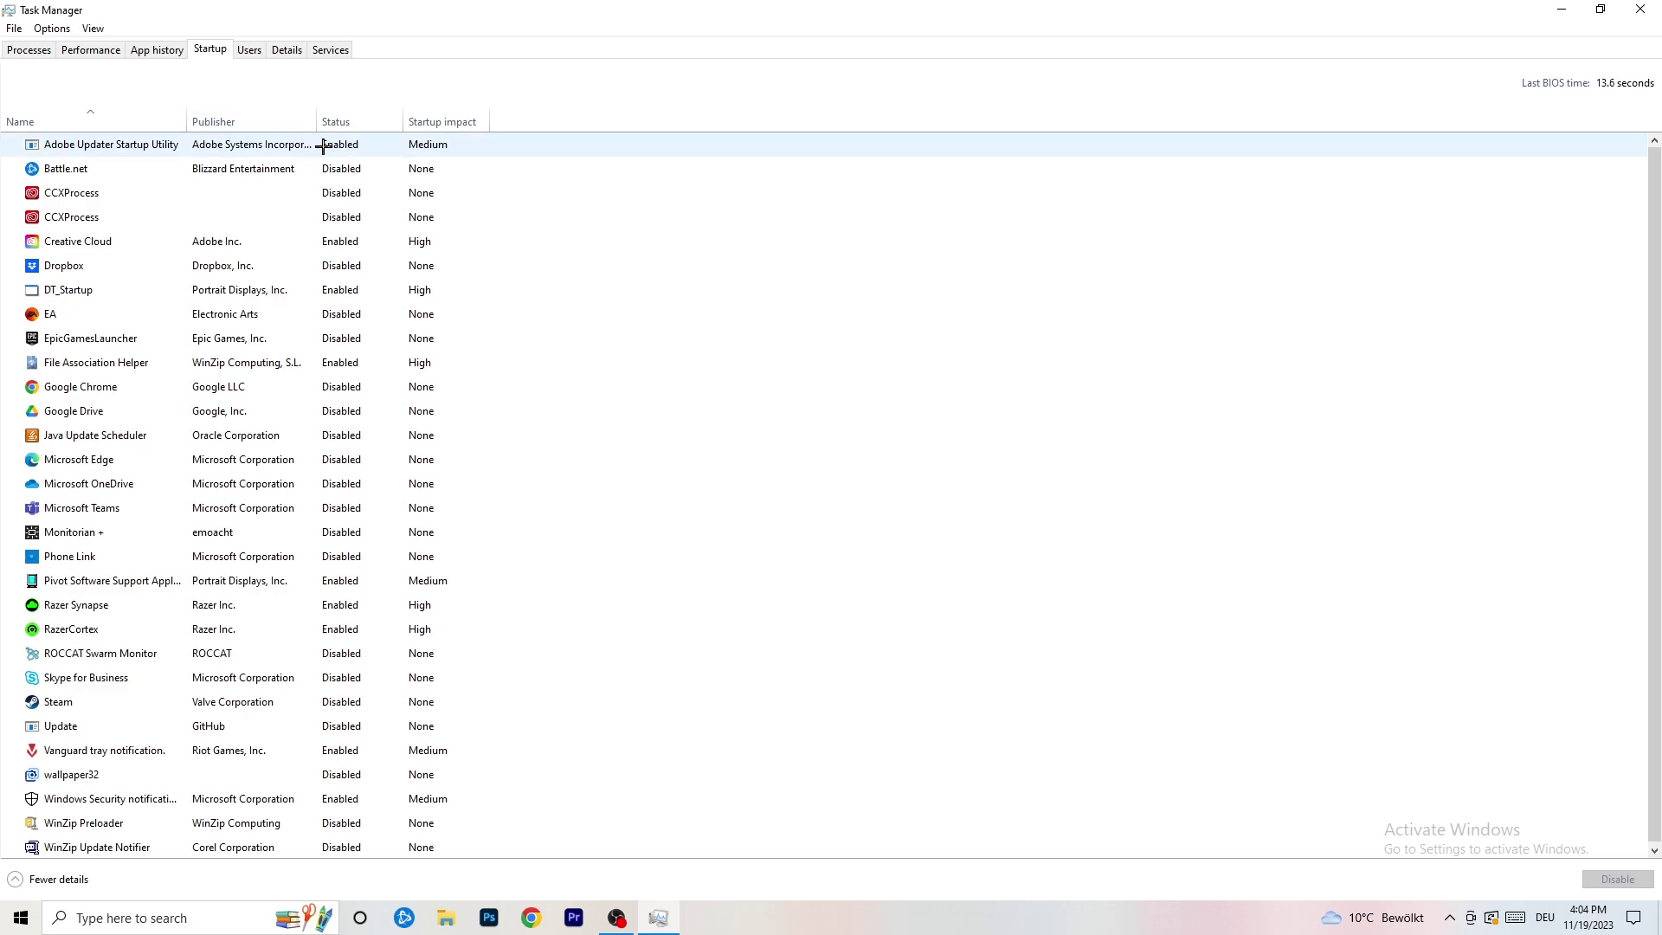
Leave DT_Startup enabled, close Task Manager, and open Windows Settings from Start
right_click(380, 284)
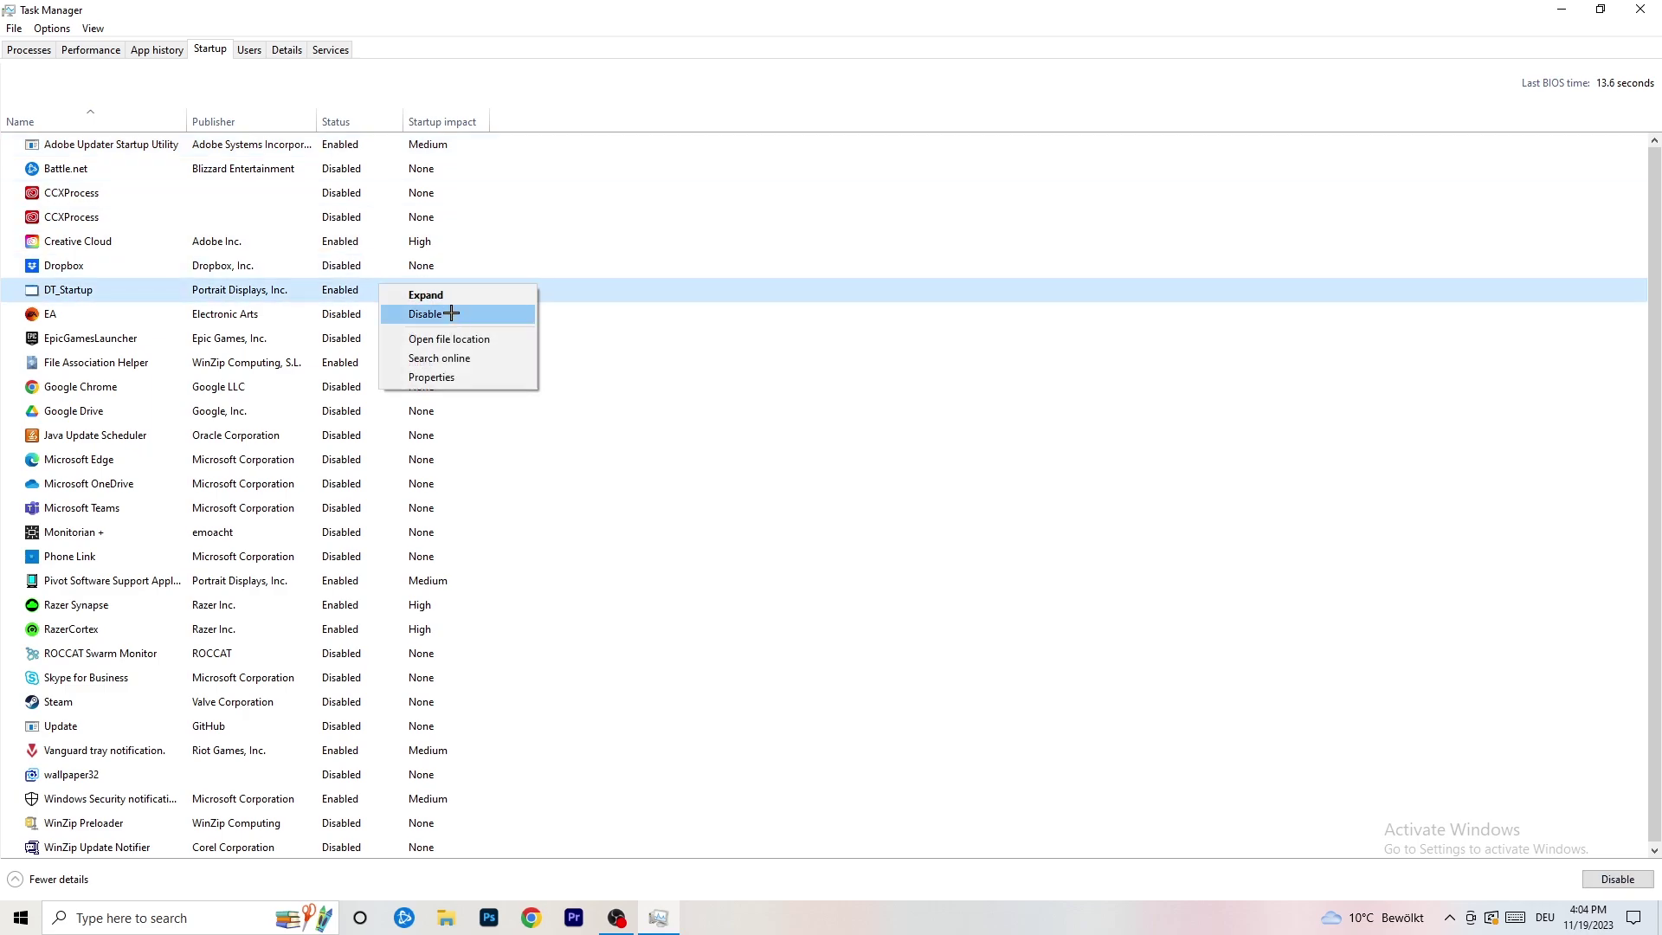
left_click(1235, 25)
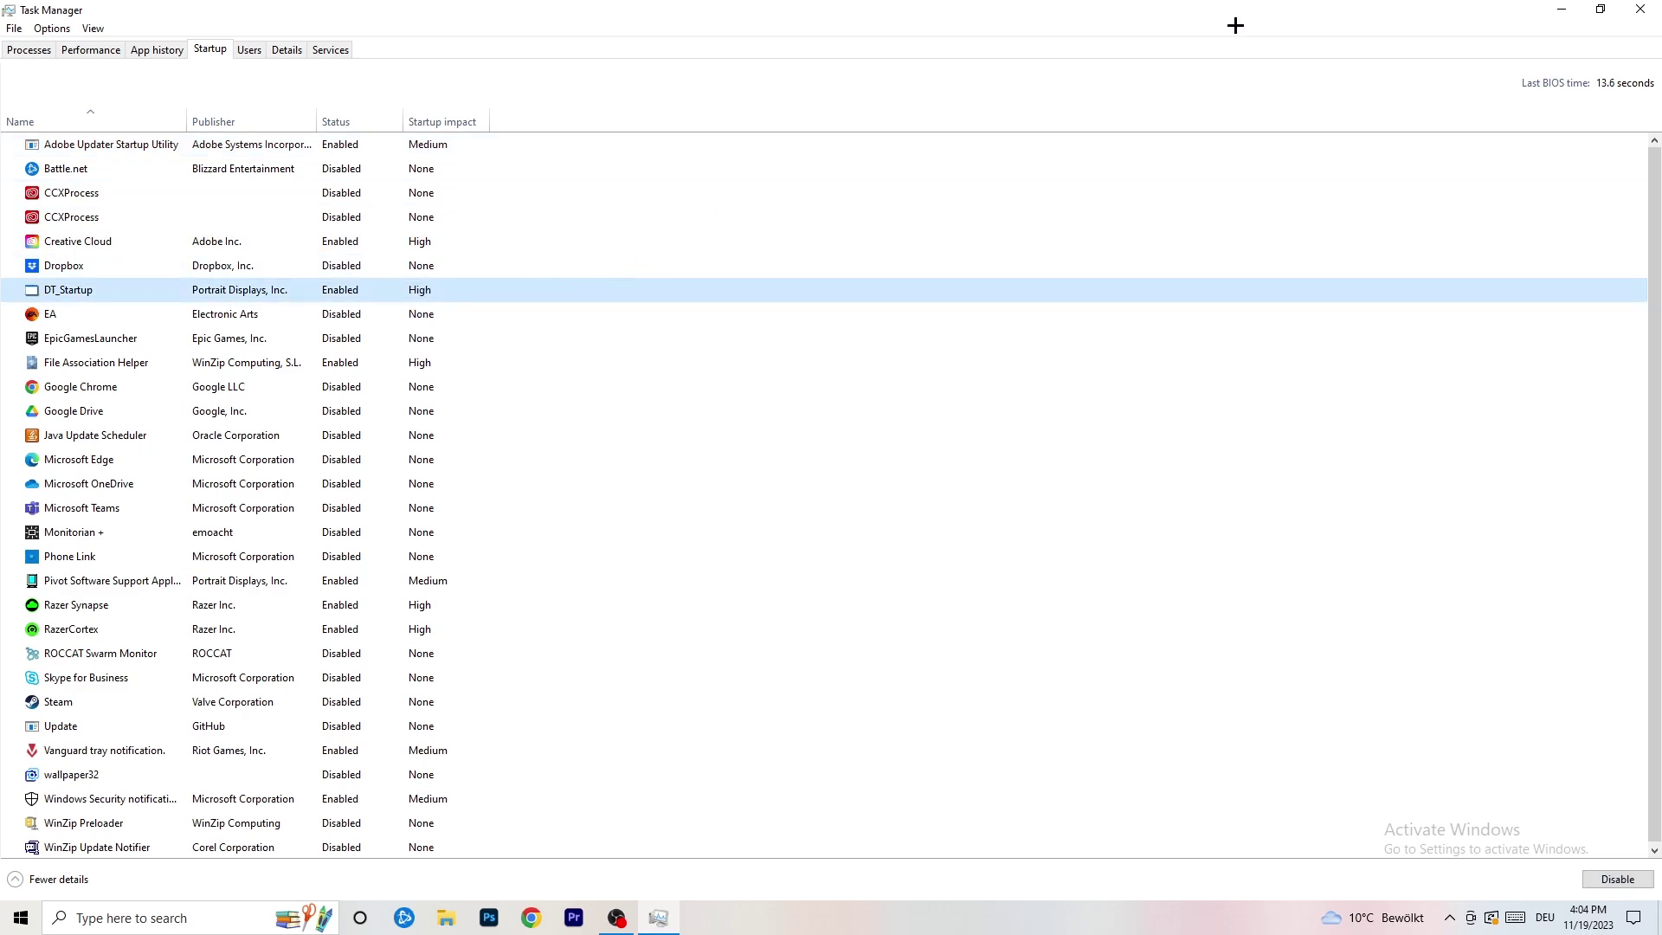
left_click(1636, 11)
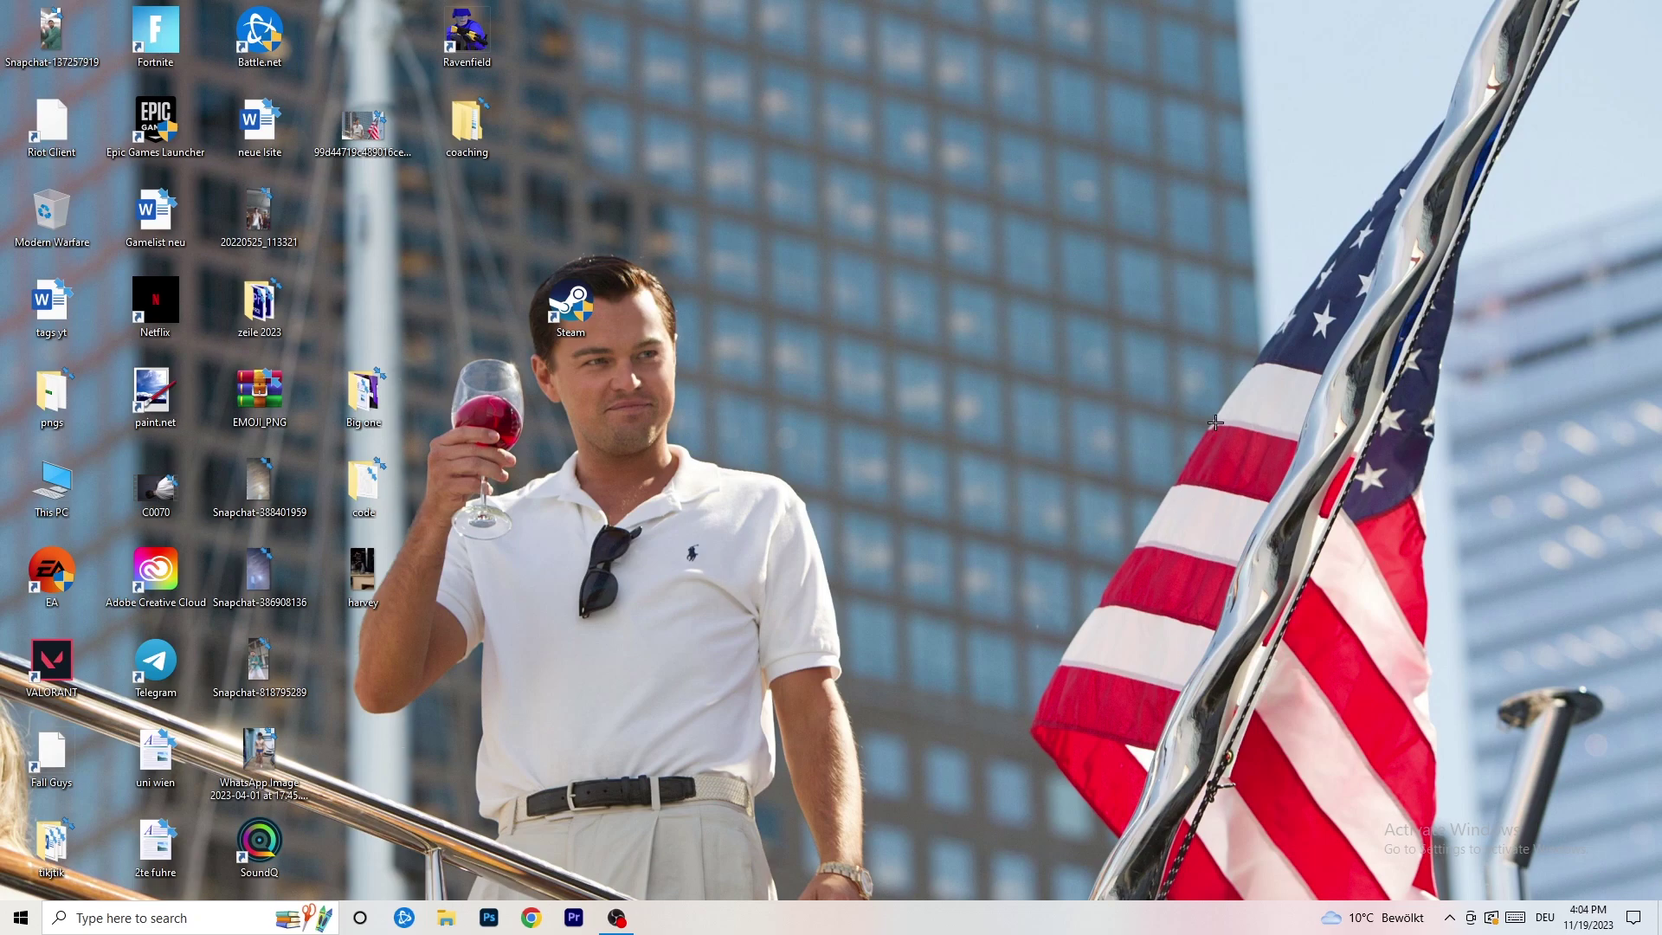
left_click(19, 918)
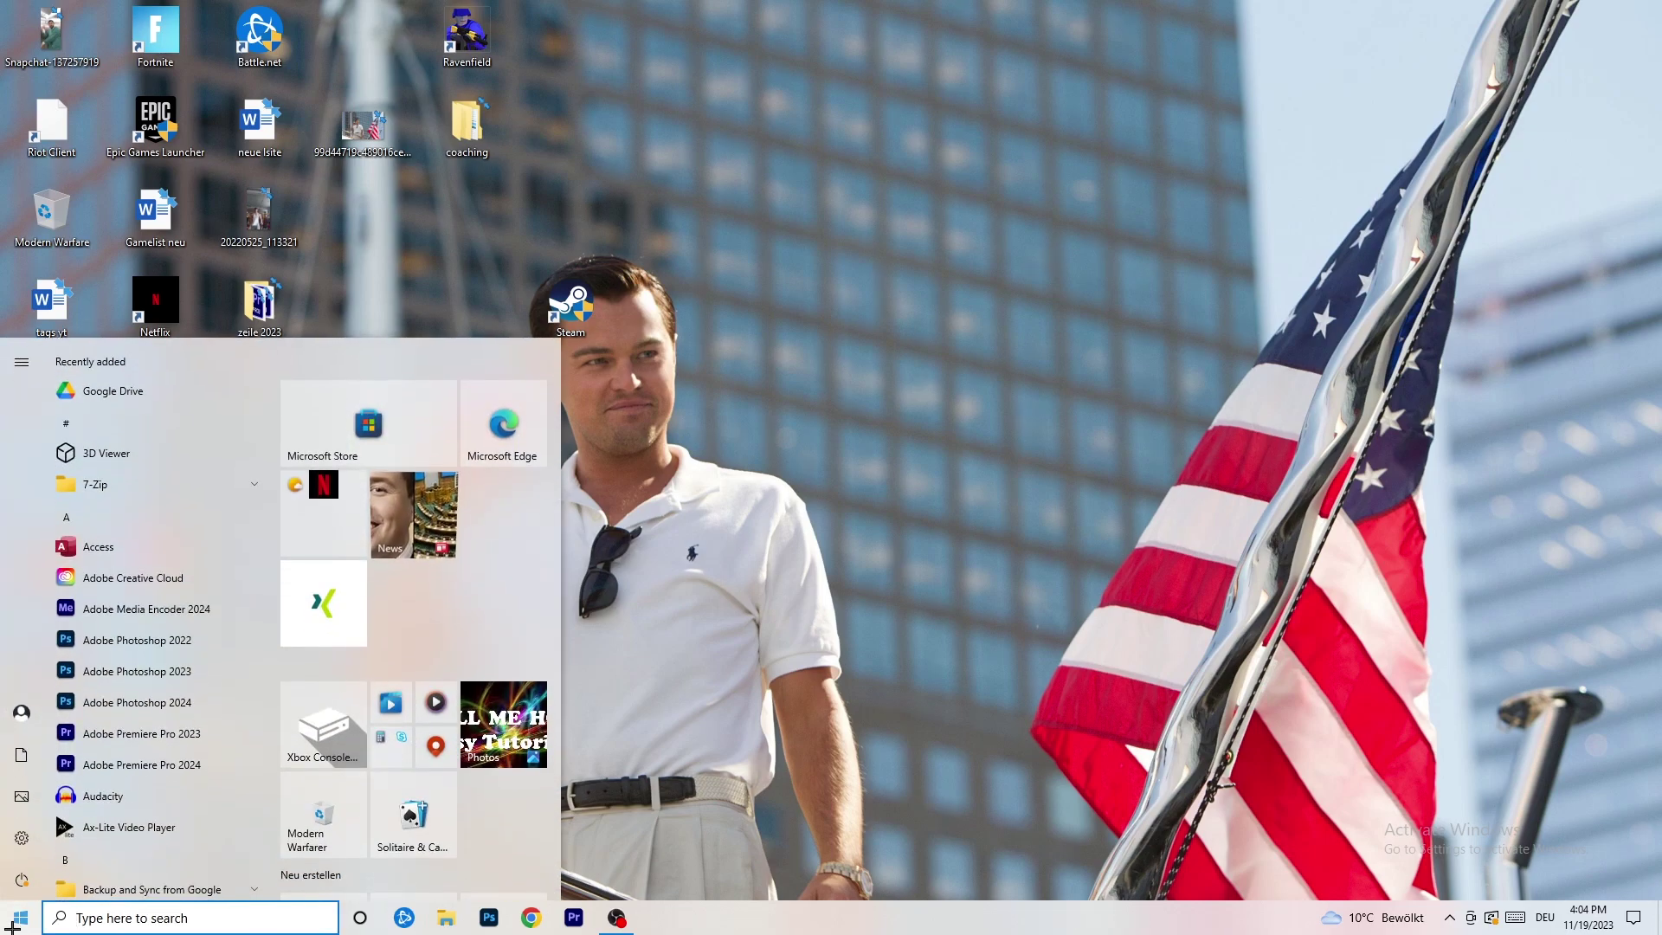
left_click(19, 848)
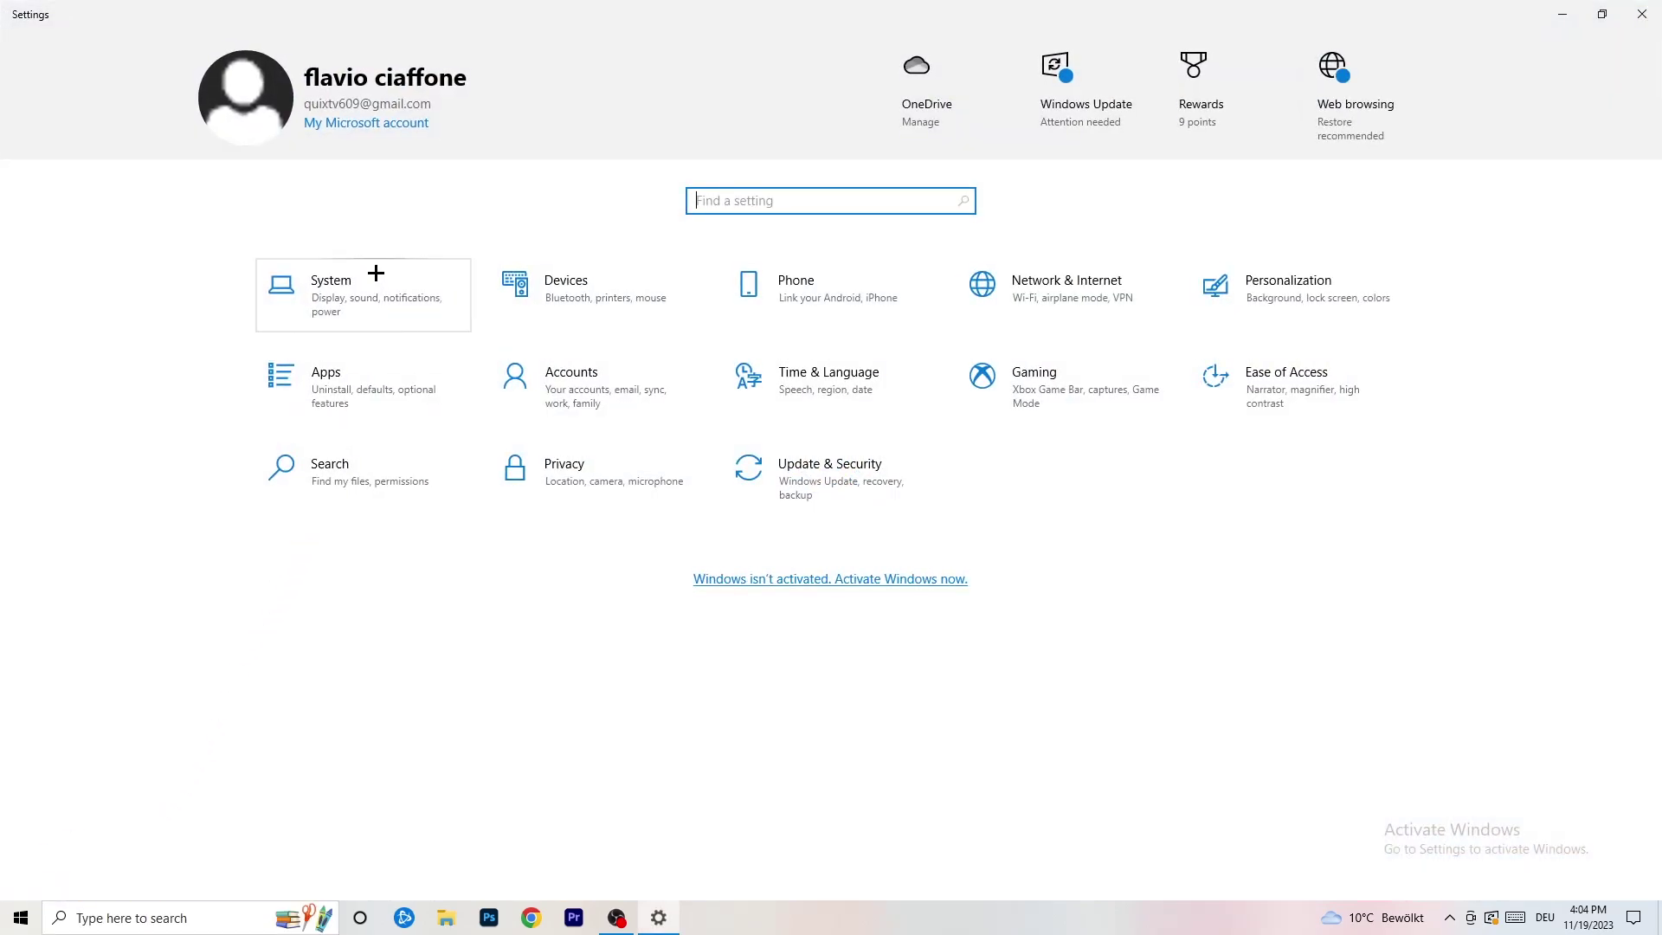
On System Display, keep scaling at 100% with 1920 × 1080 resolution
left_click(391, 280)
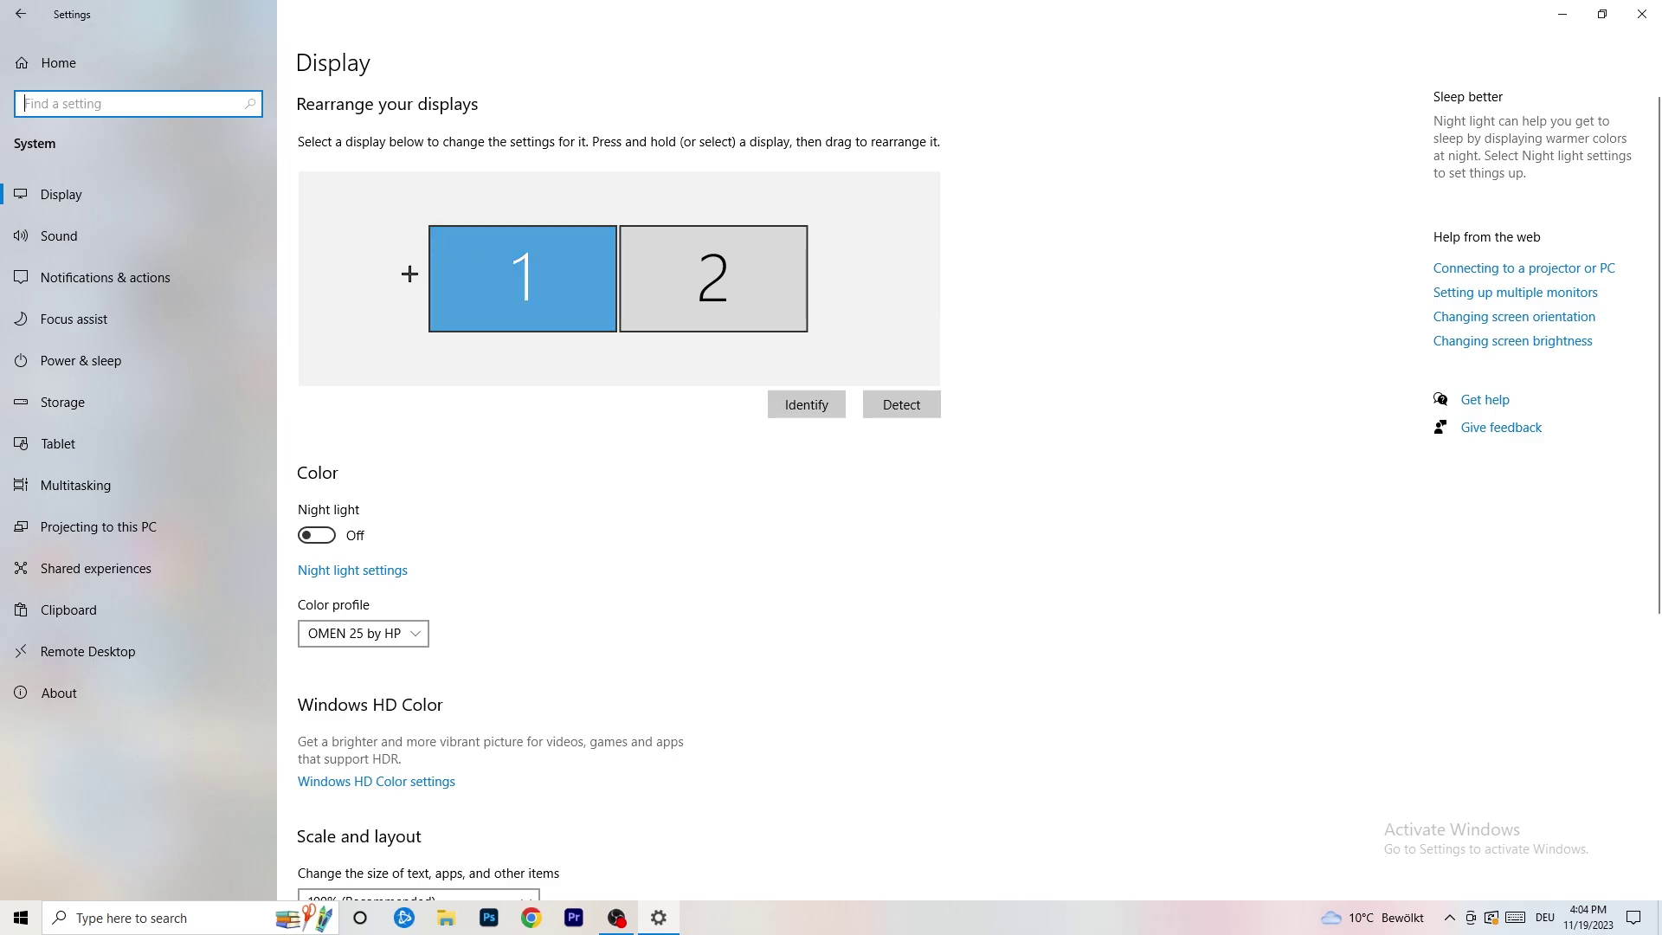
scroll(597, 303, "down", 3)
scroll(604, 316, "down", 2)
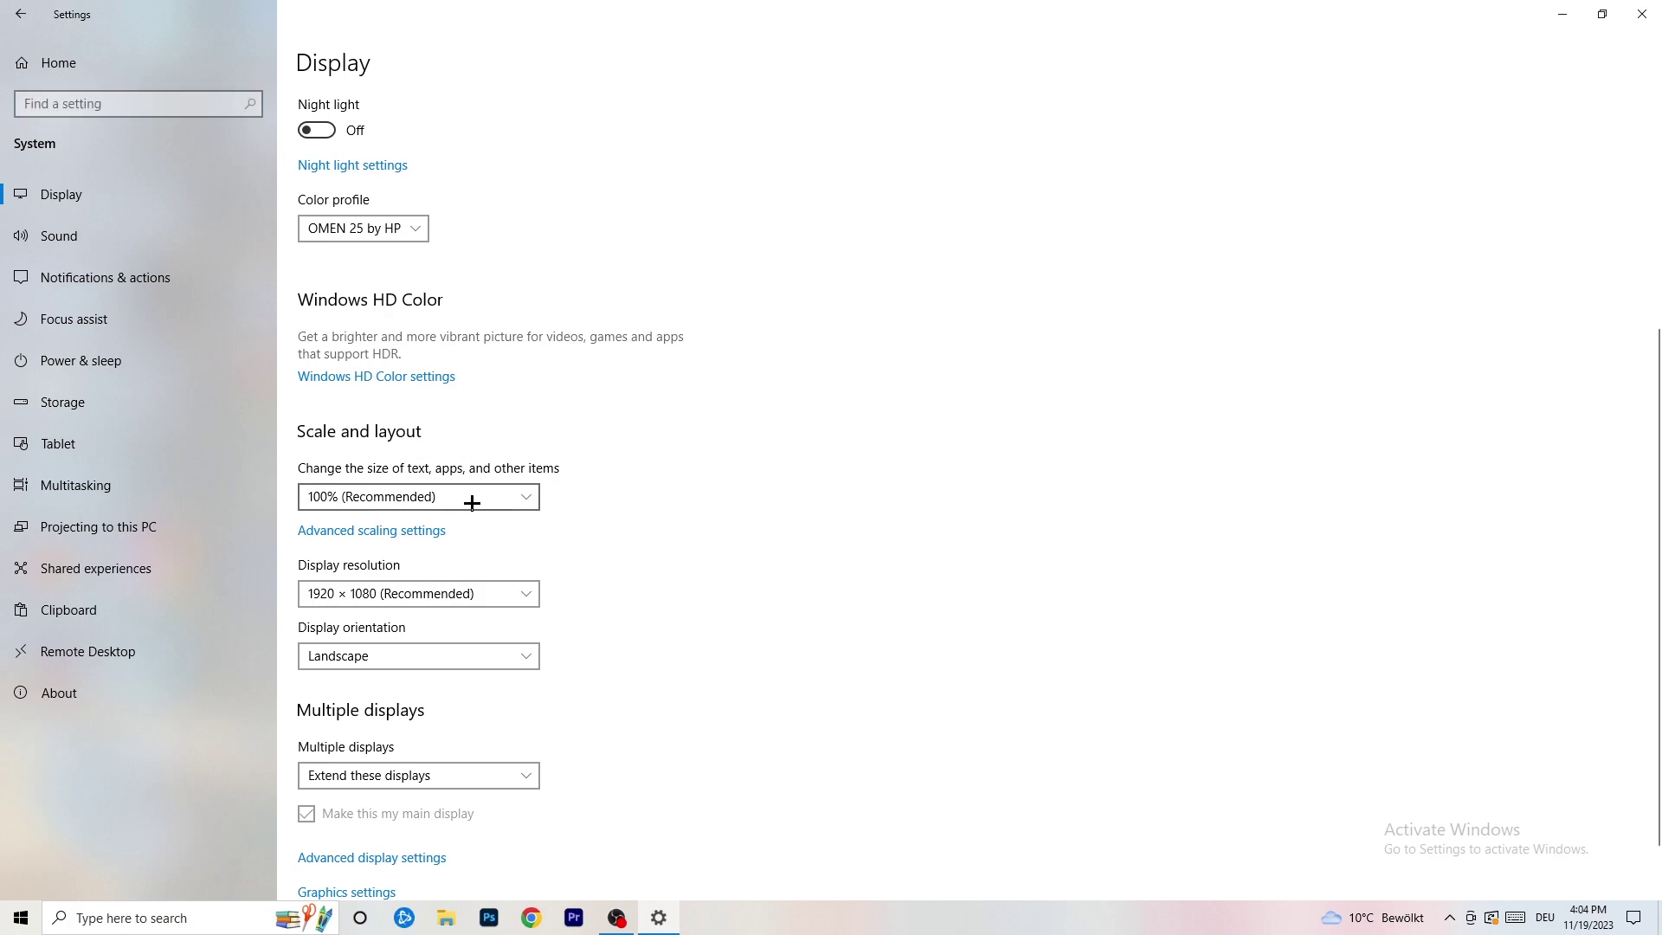
left_click(419, 497)
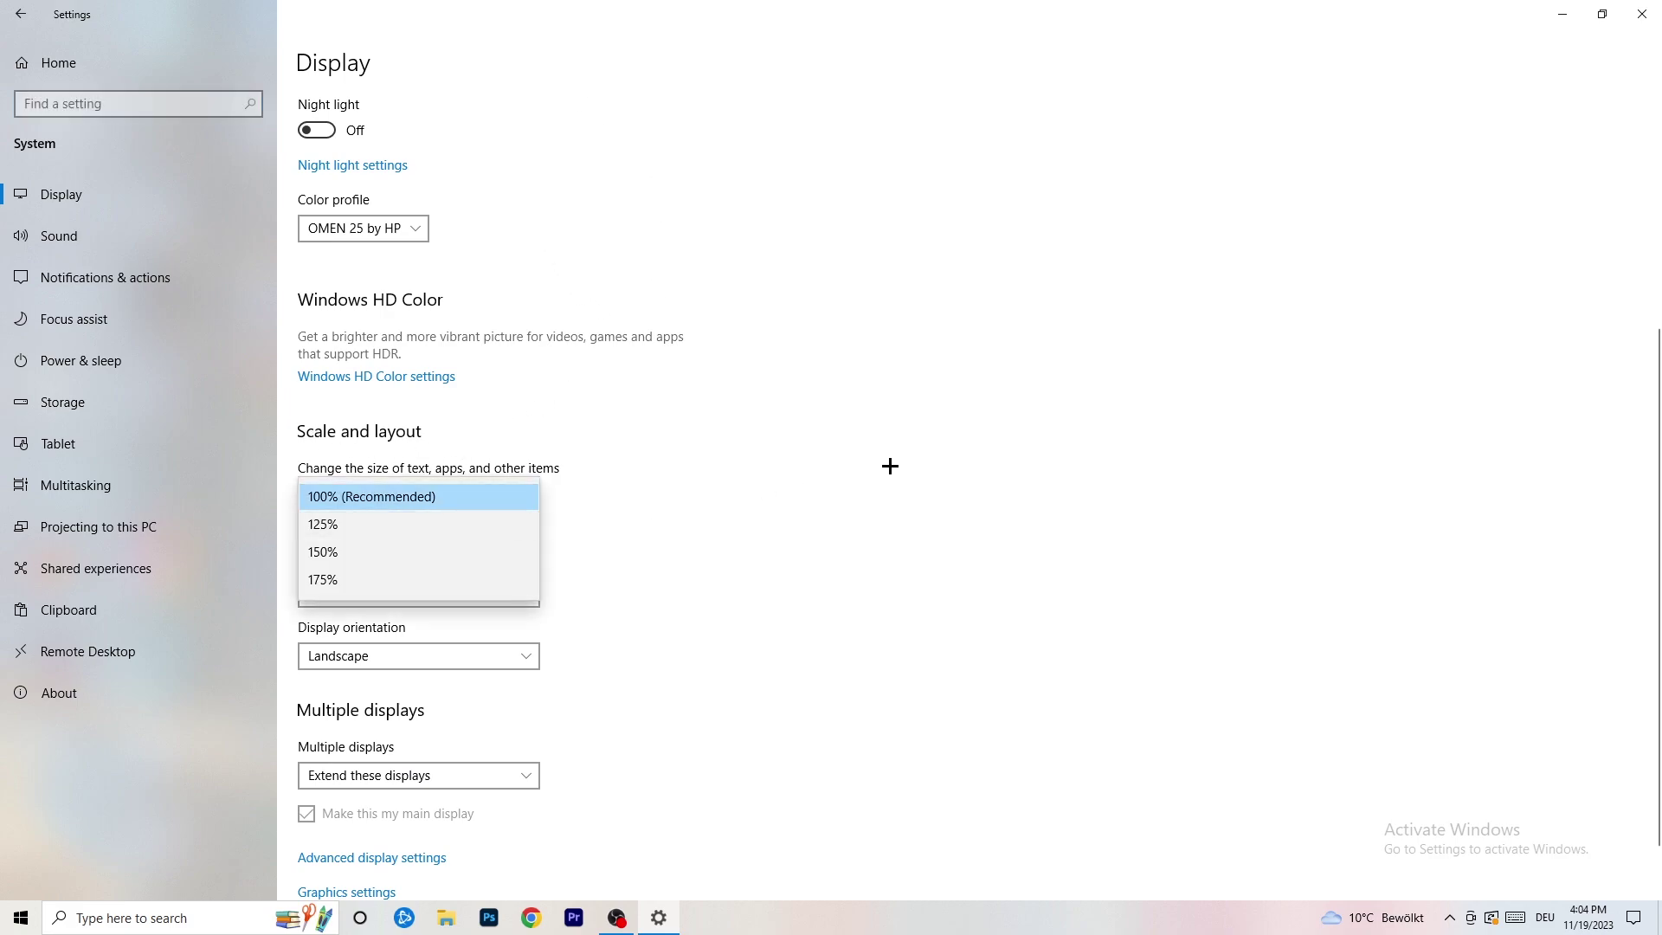
left_click(843, 455)
scroll(705, 476, "down", 1)
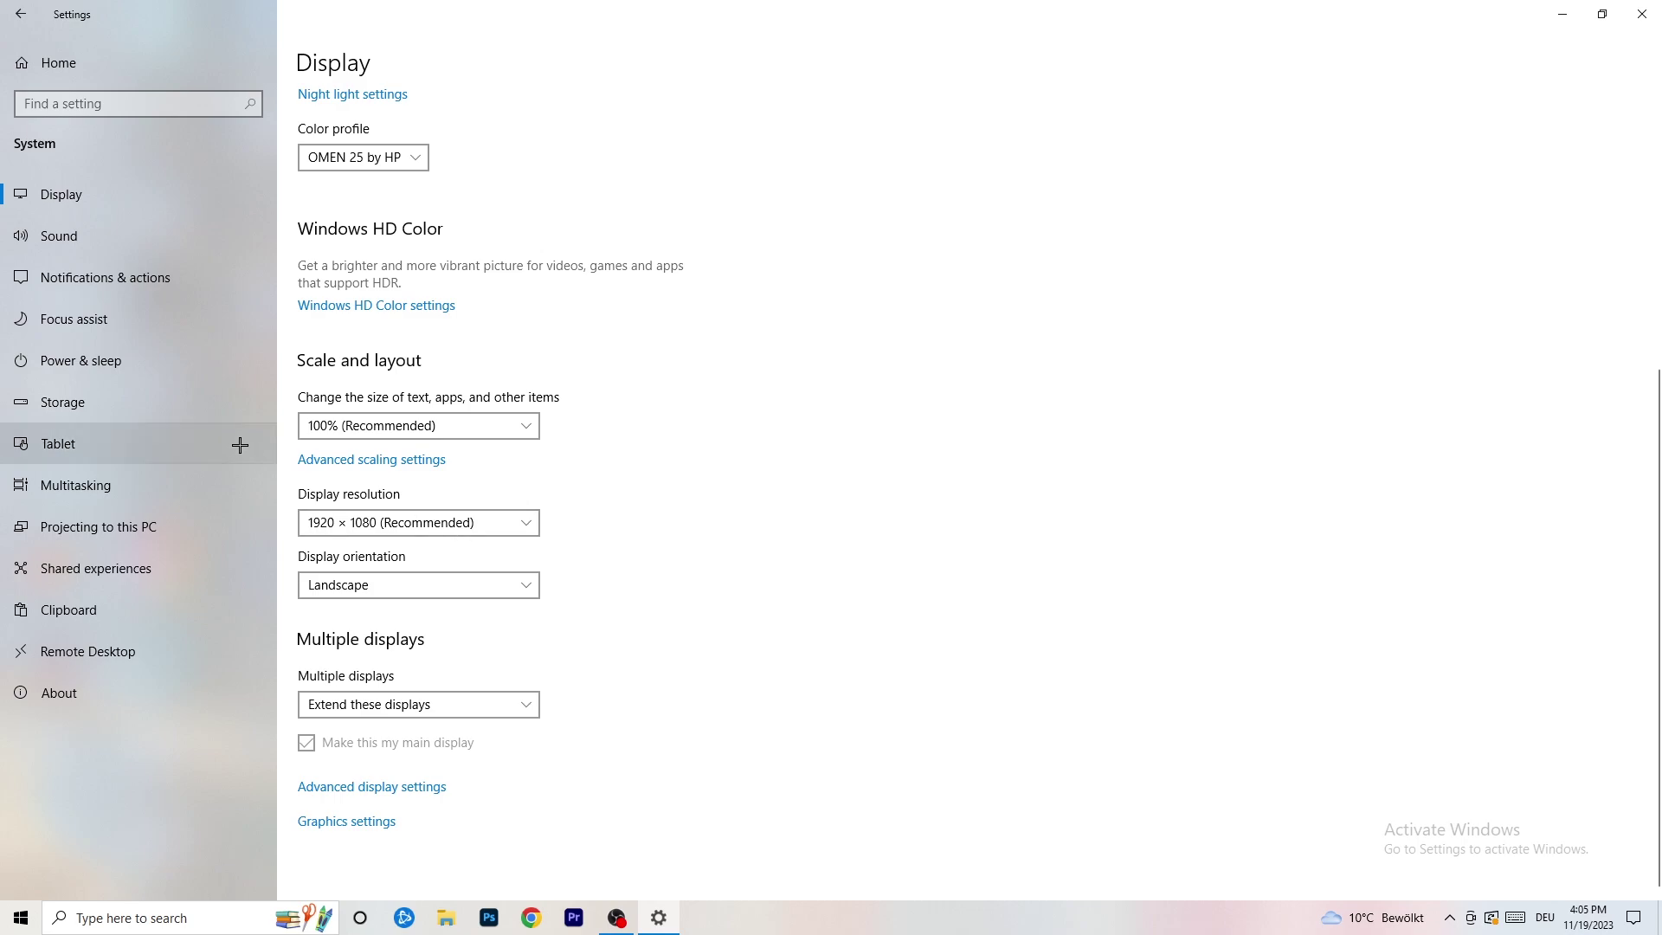
Check Power & sleep (screen off 10 min, sleep 30 min) and review the power plans
left_click(129, 366)
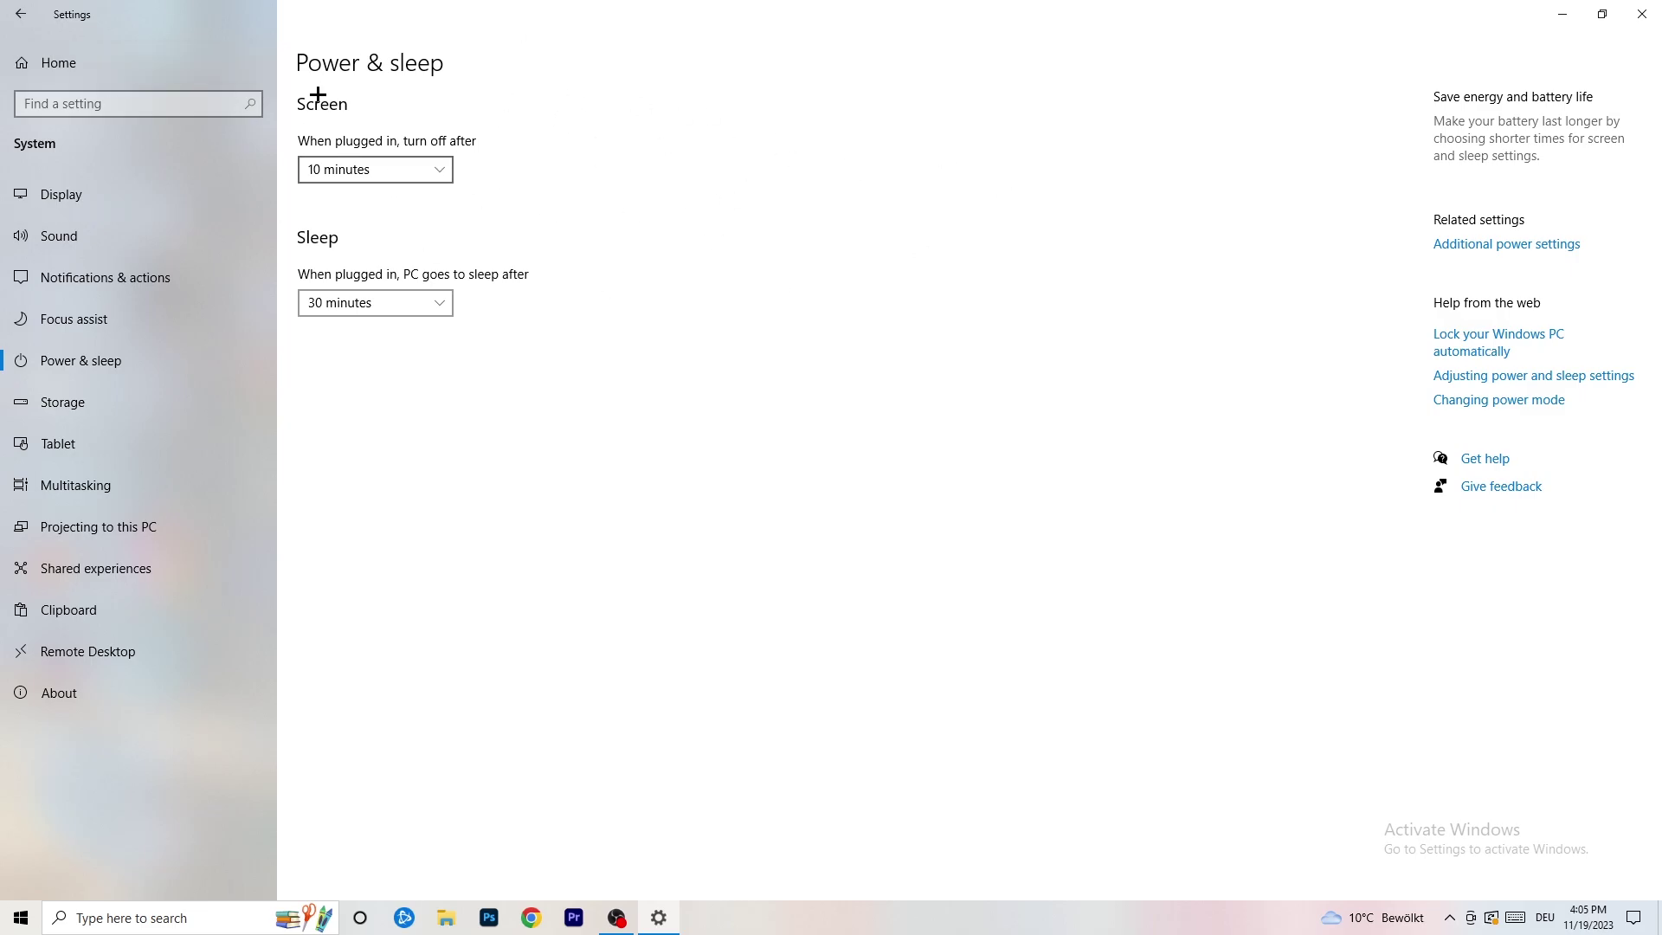
left_click(1507, 246)
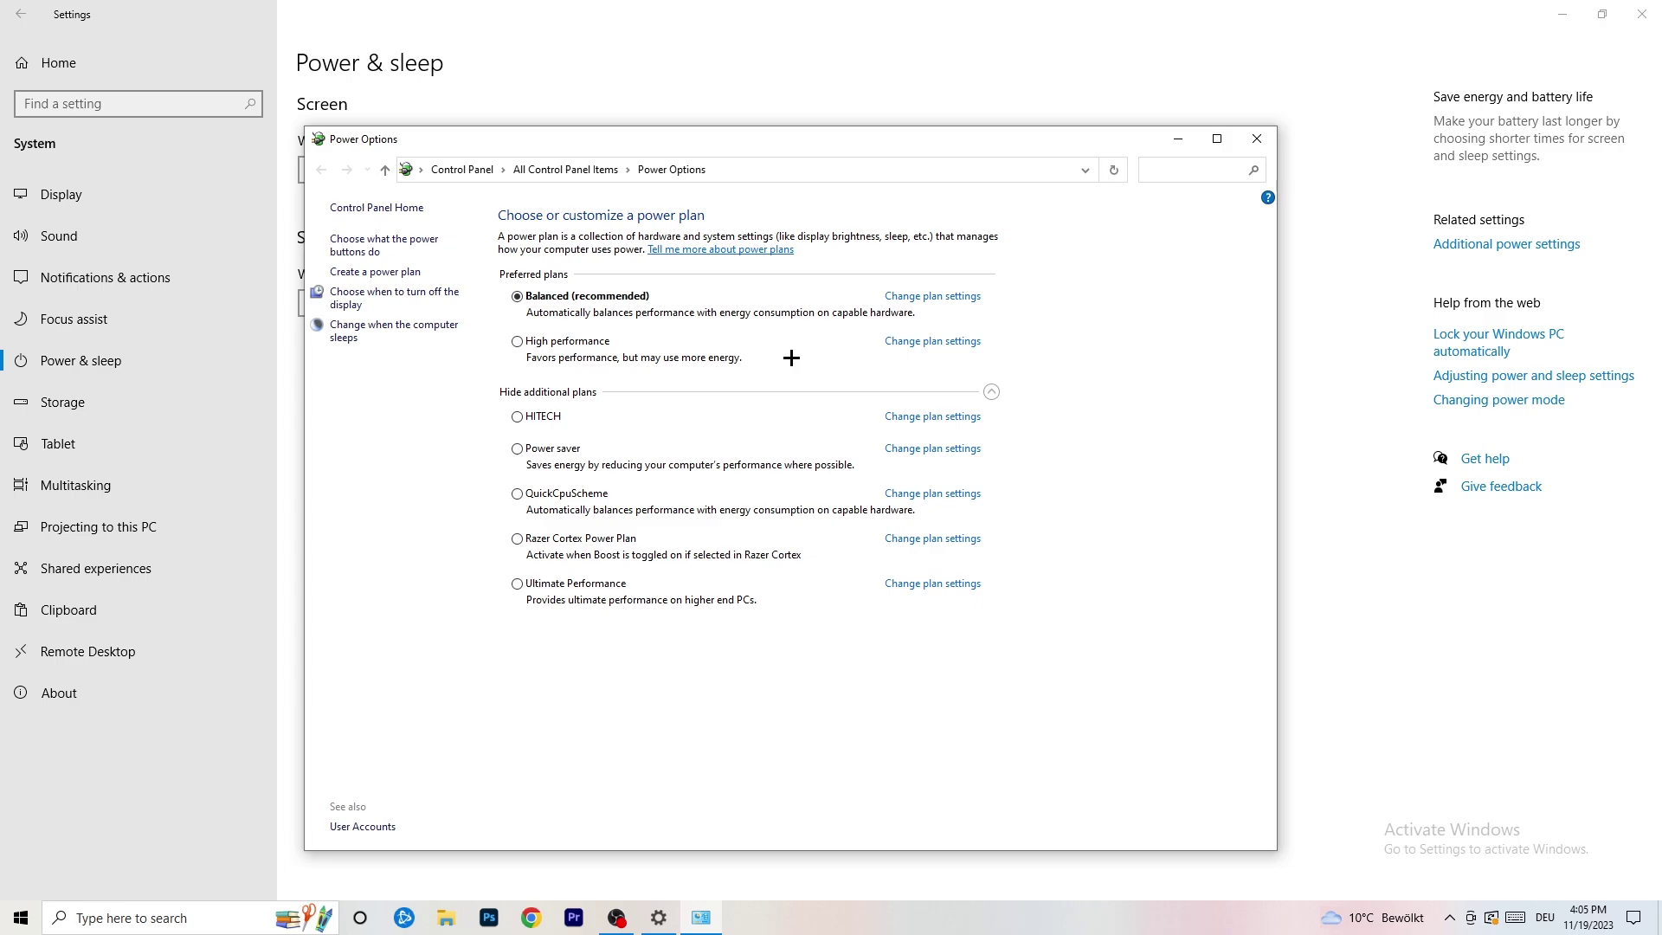
left_click(1258, 140)
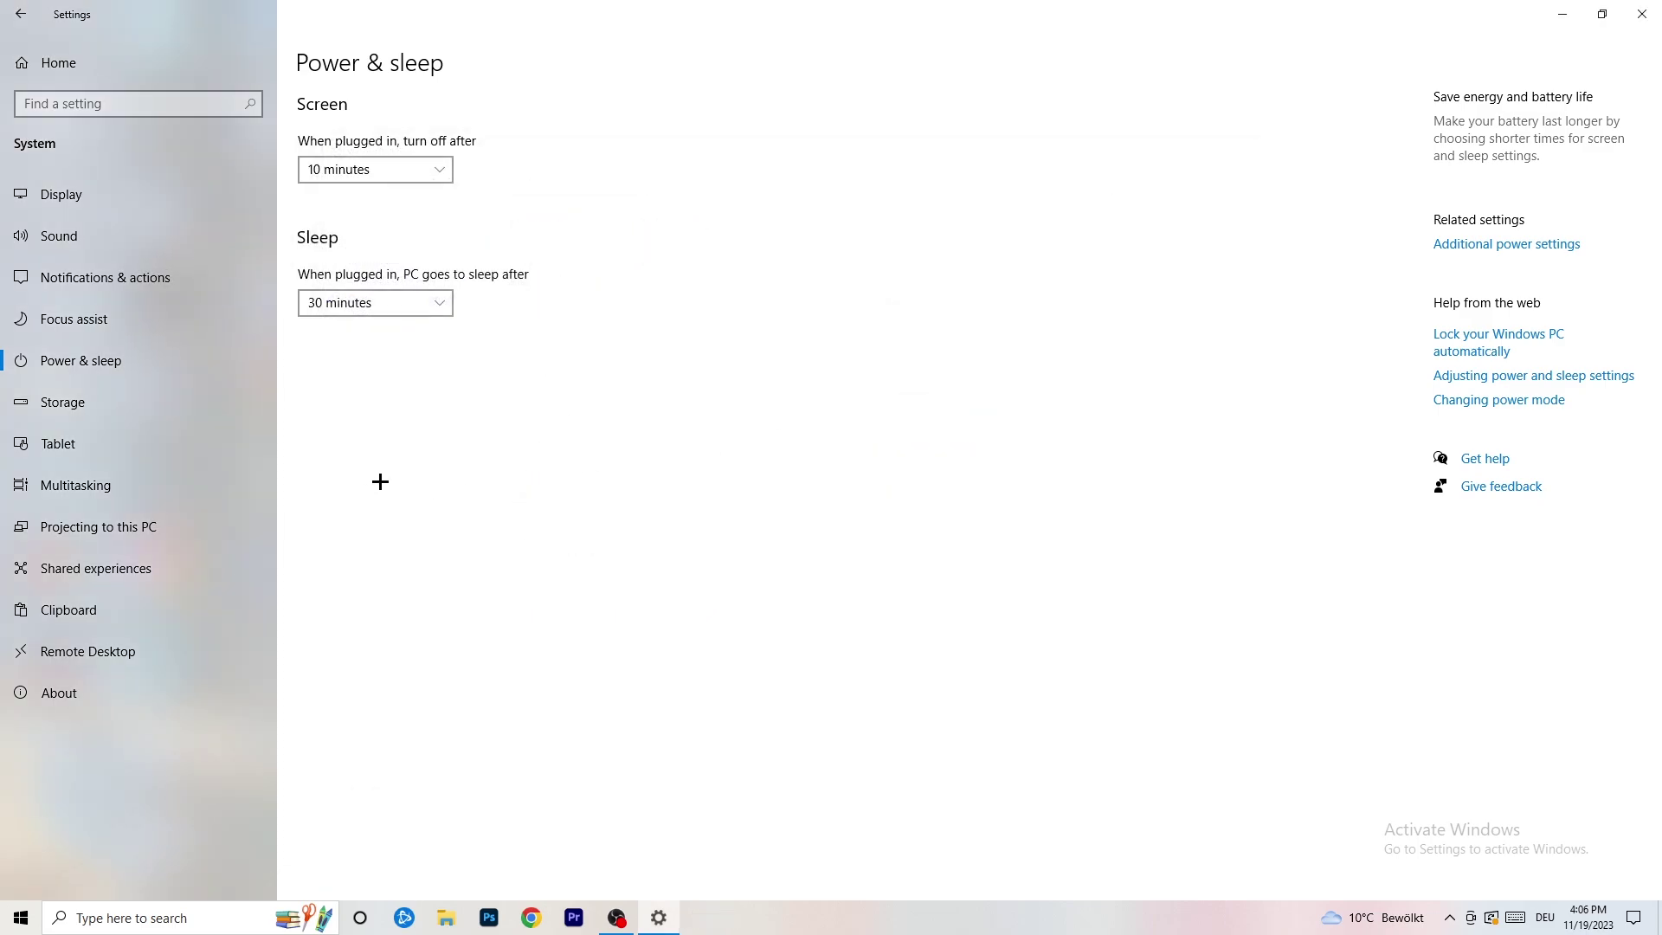
Keep Storage Sense running every week and enable deleting unused temporary files
left_click(115, 414)
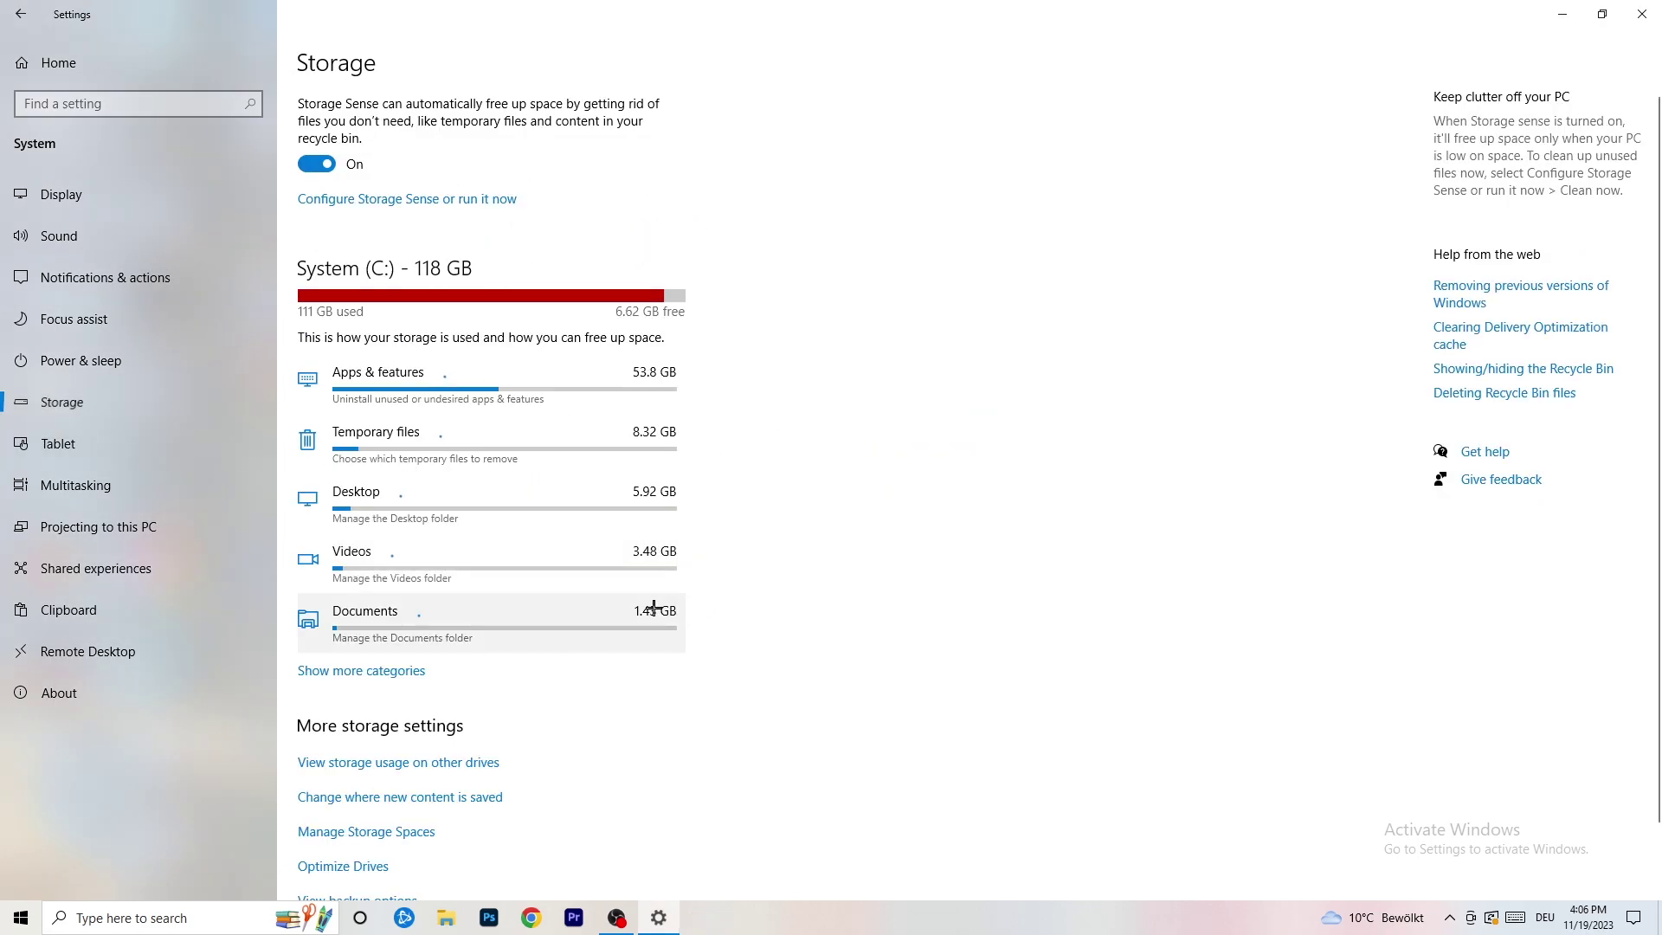
left_click(417, 205)
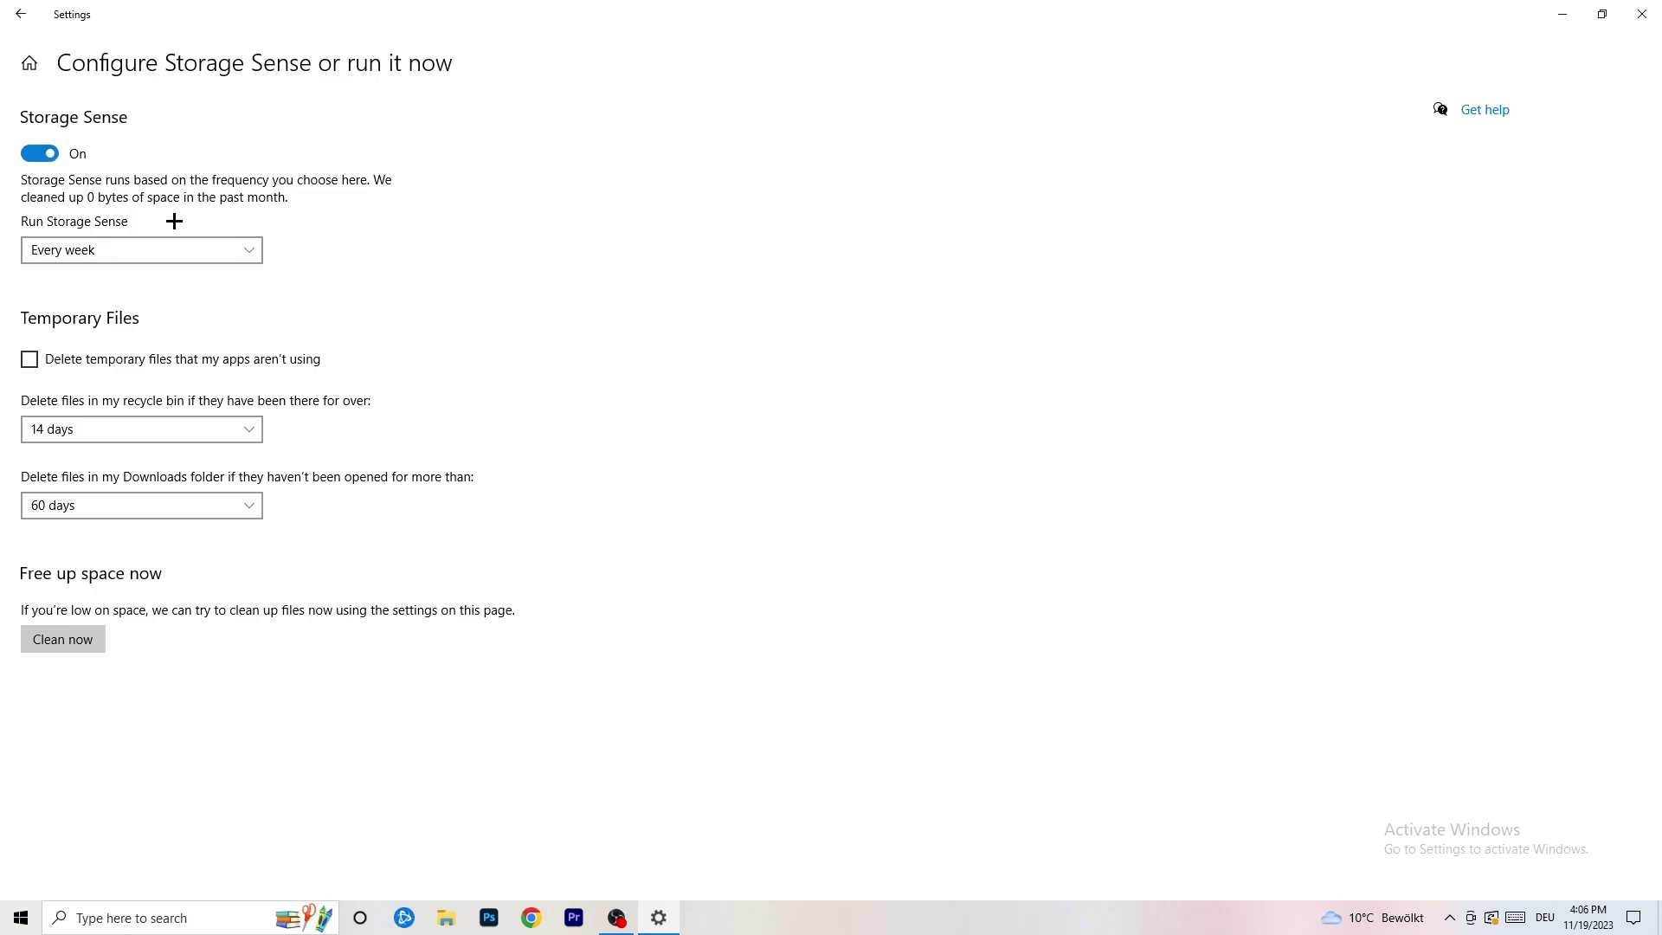
left_click(112, 250)
left_click(453, 256)
left_click(99, 362)
Keep recycle bin cleanup at 14 days and Downloads cleanup at 60 days
left_click(164, 433)
left_click(502, 354)
left_click(248, 427)
left_click(738, 307)
left_click(152, 506)
left_click(629, 409)
left_click(196, 509)
left_click(809, 423)
left_click(21, 14)
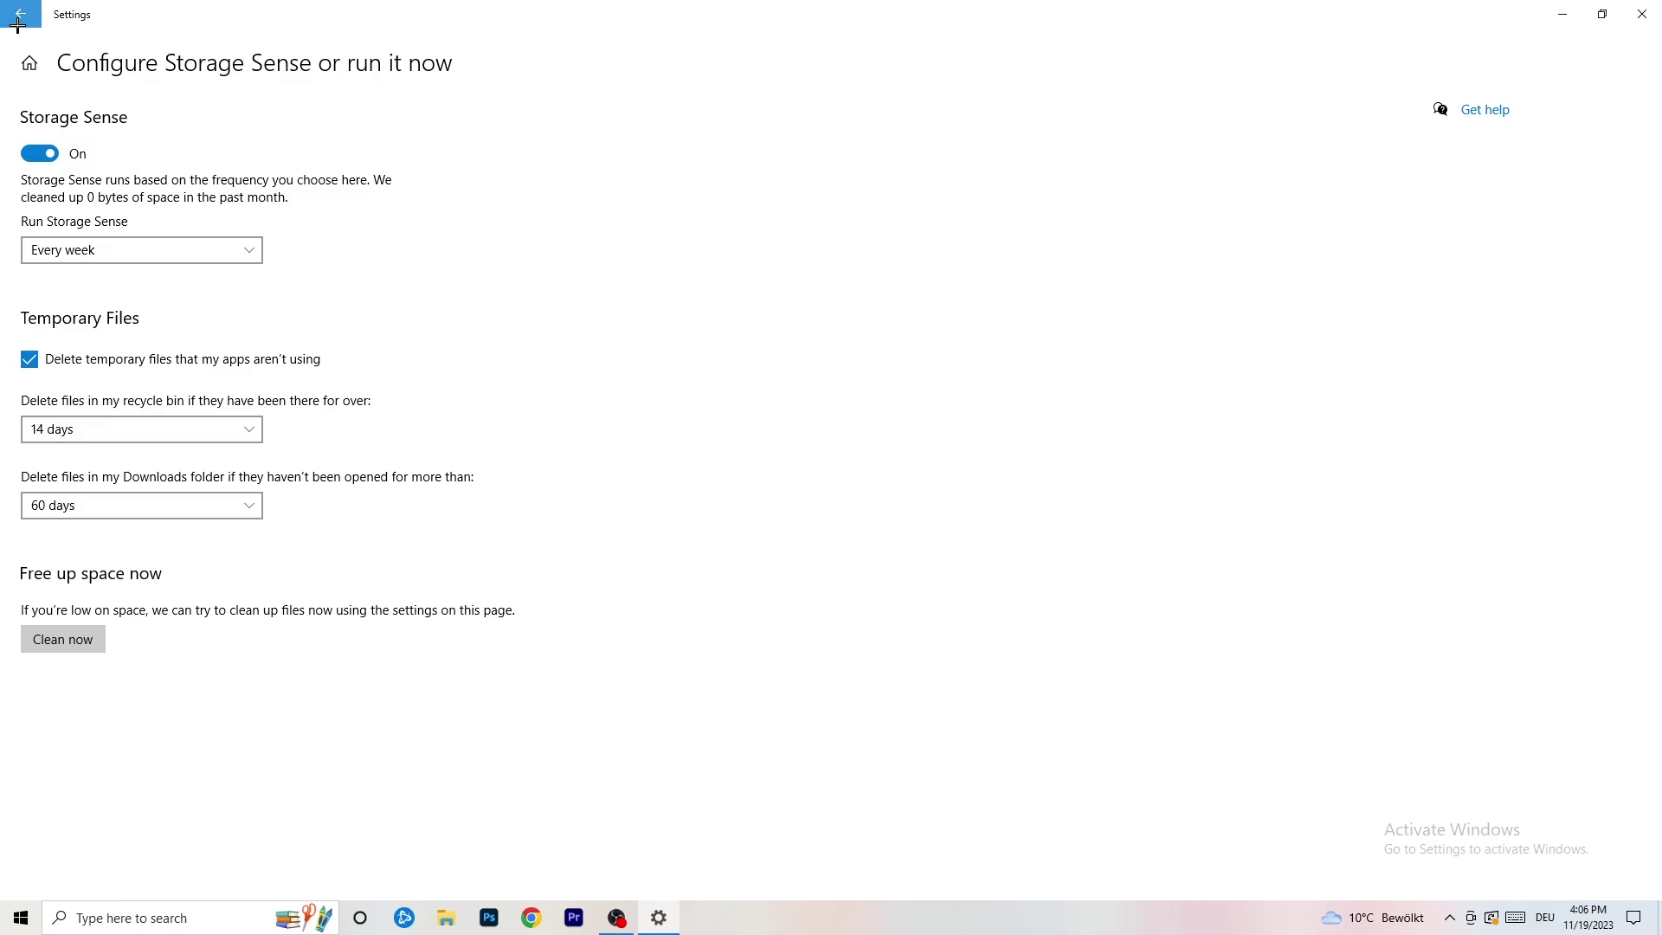
Go back to Settings home, view Windows Update with its pending restart, then close Settings
left_click(21, 14)
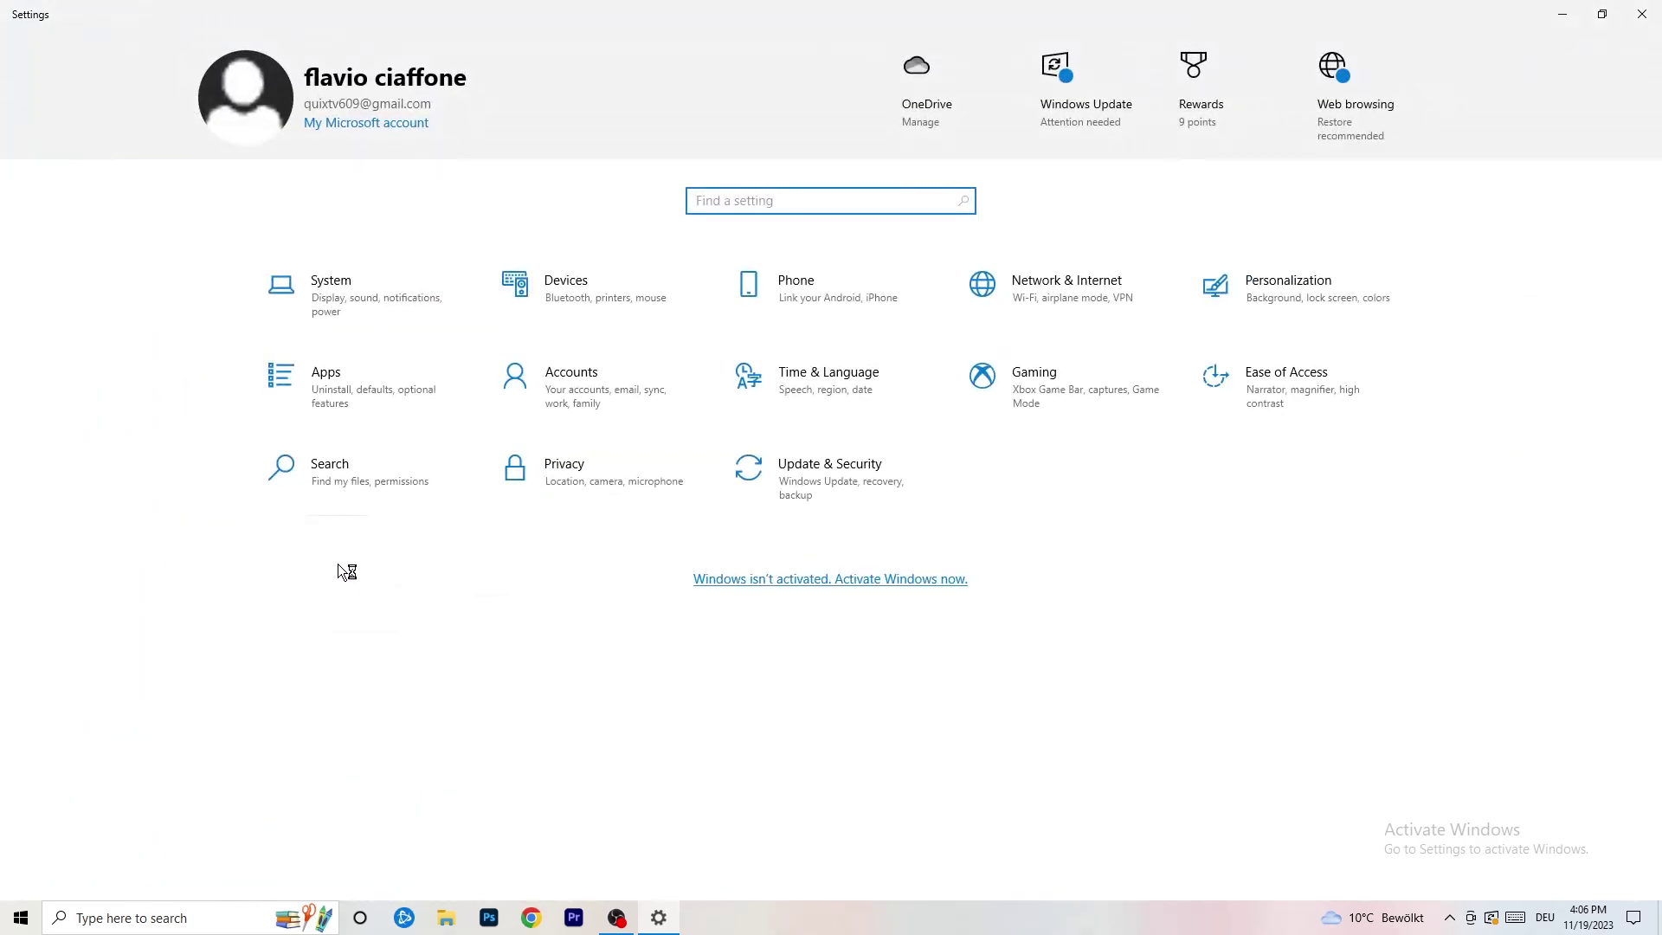
left_click(818, 487)
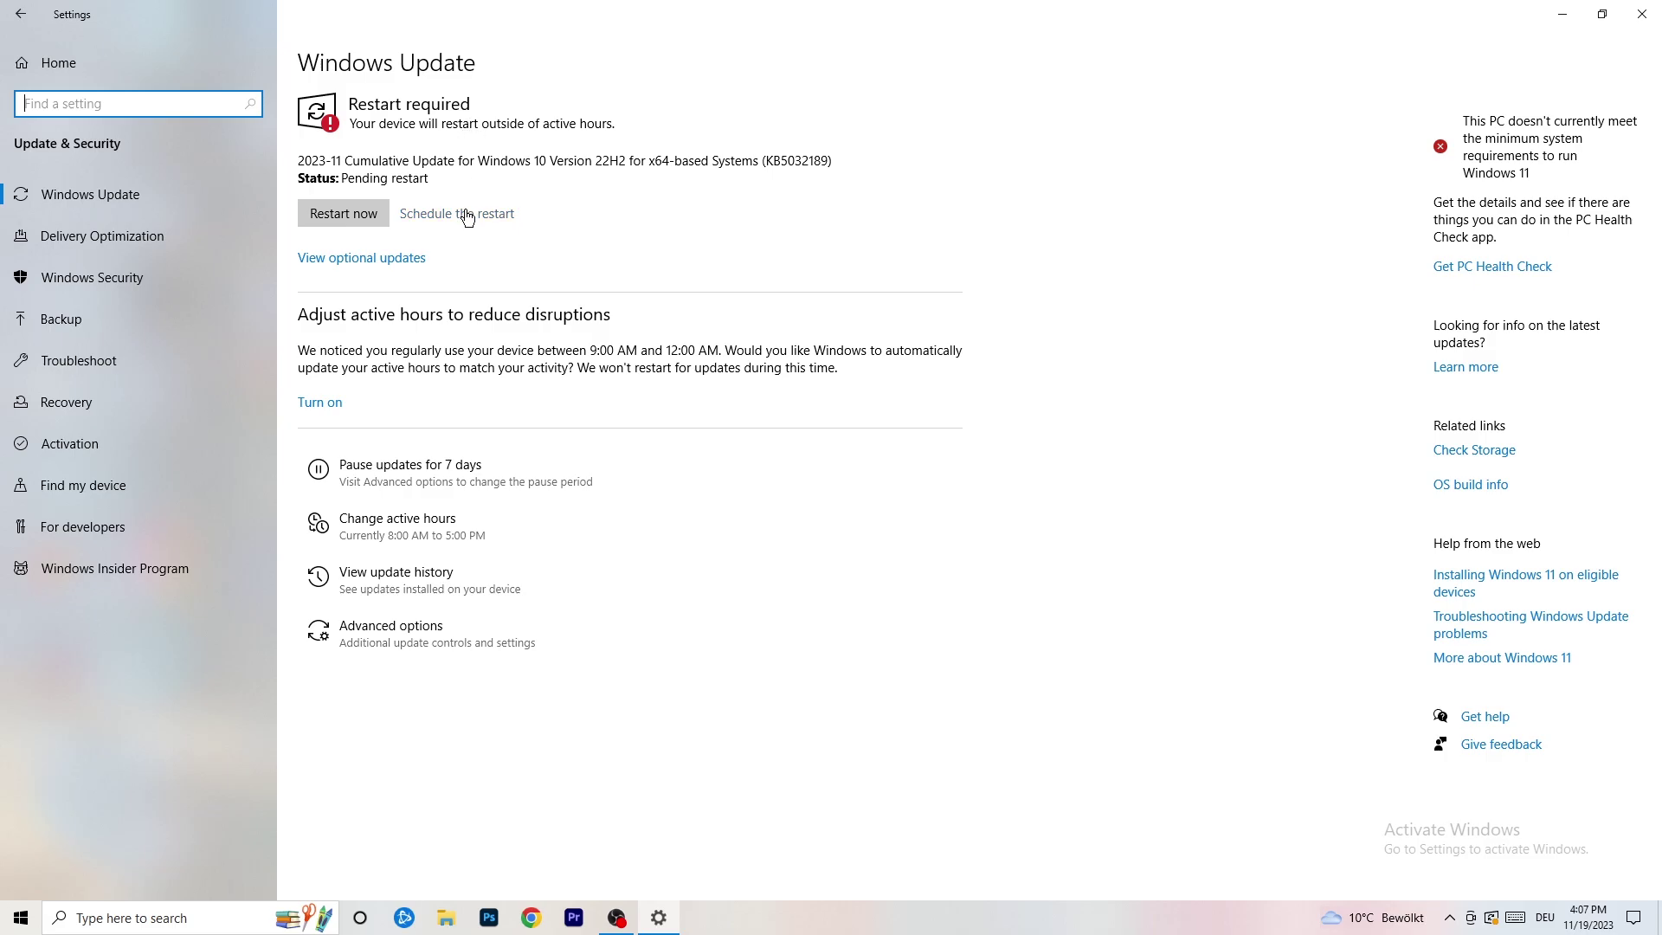
left_click(1648, 8)
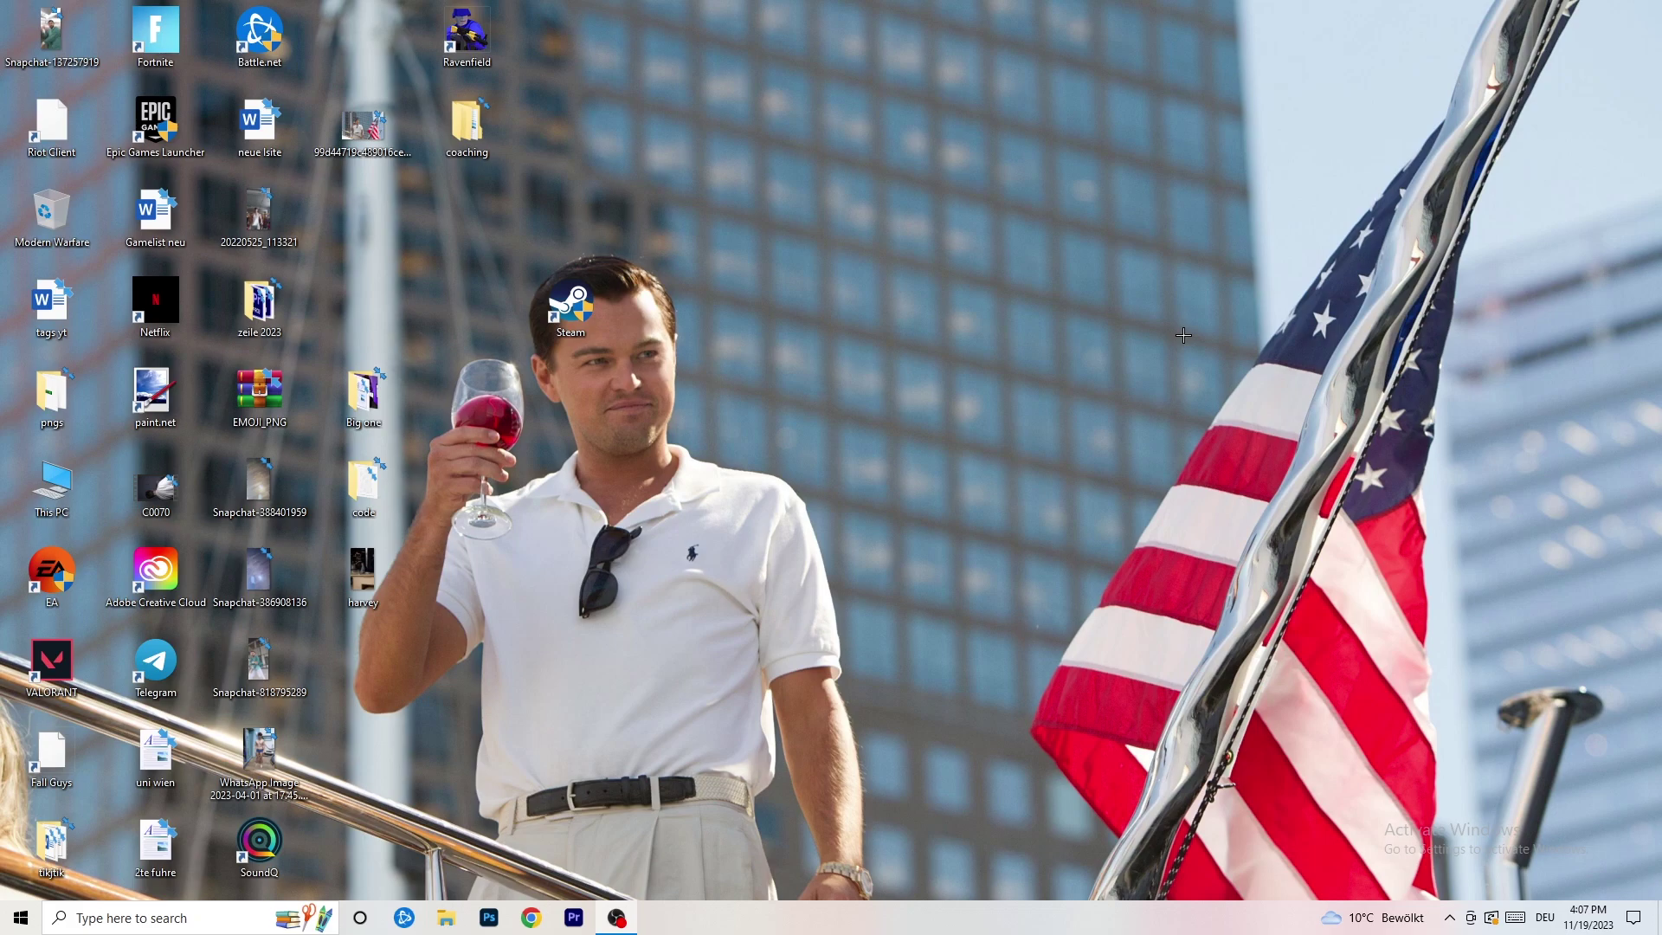
Launch NVIDIA Control Panel from the desktop context menu, showing 1920 × 1080 (native) at 60Hz
right_click(1007, 365)
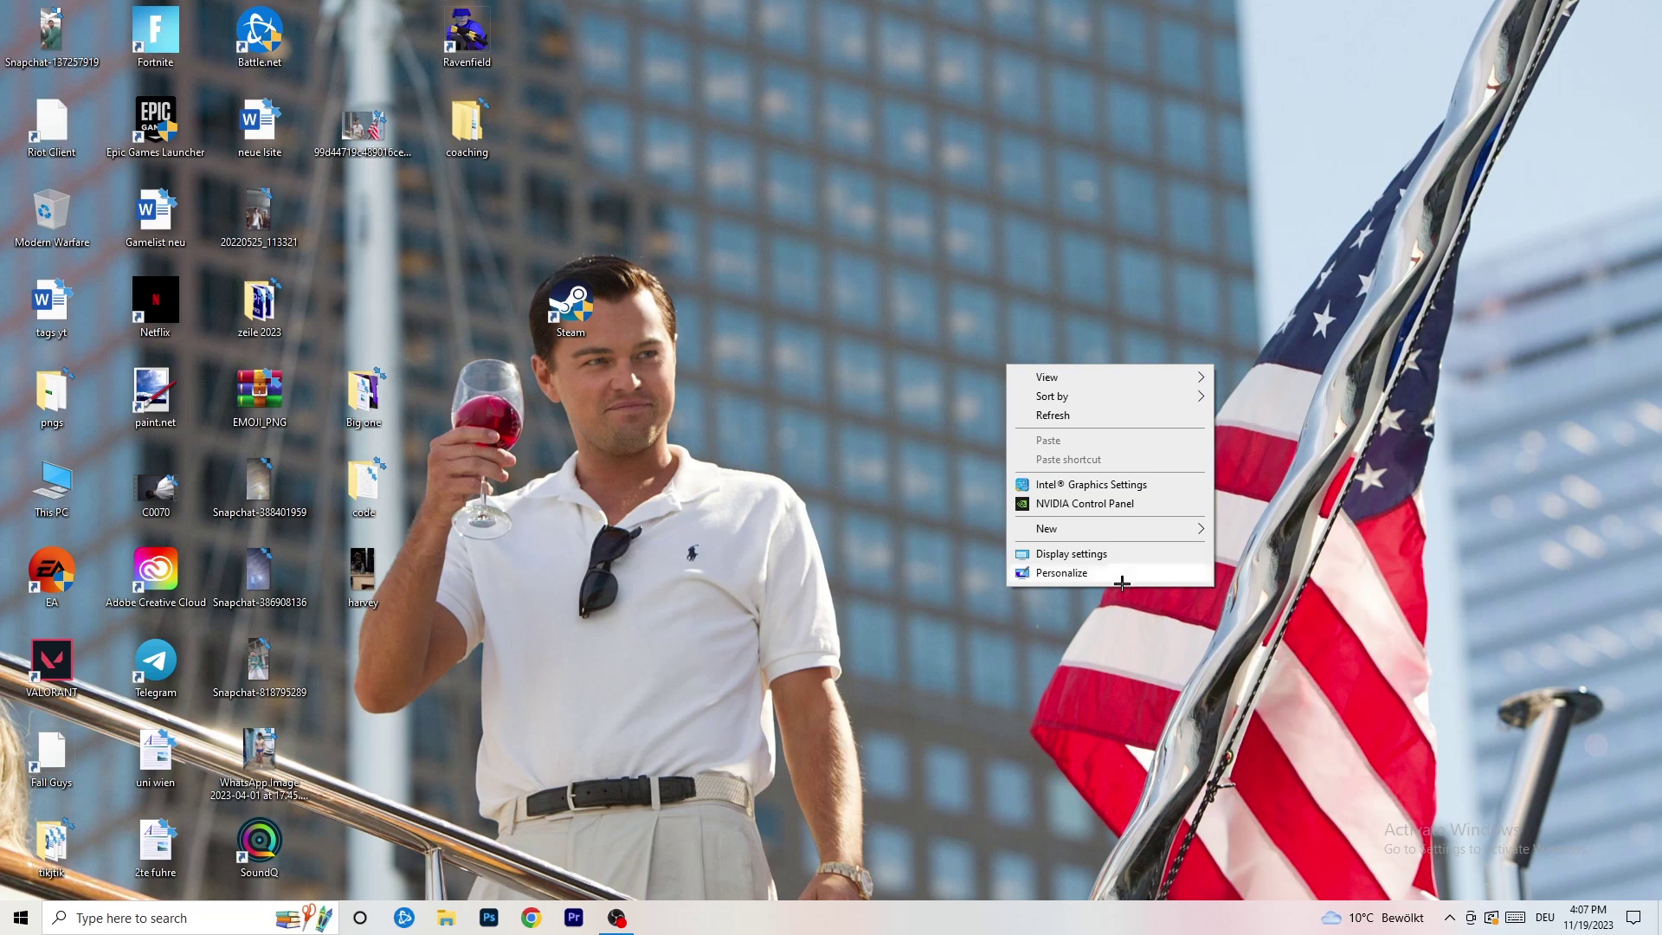
left_click(1108, 506)
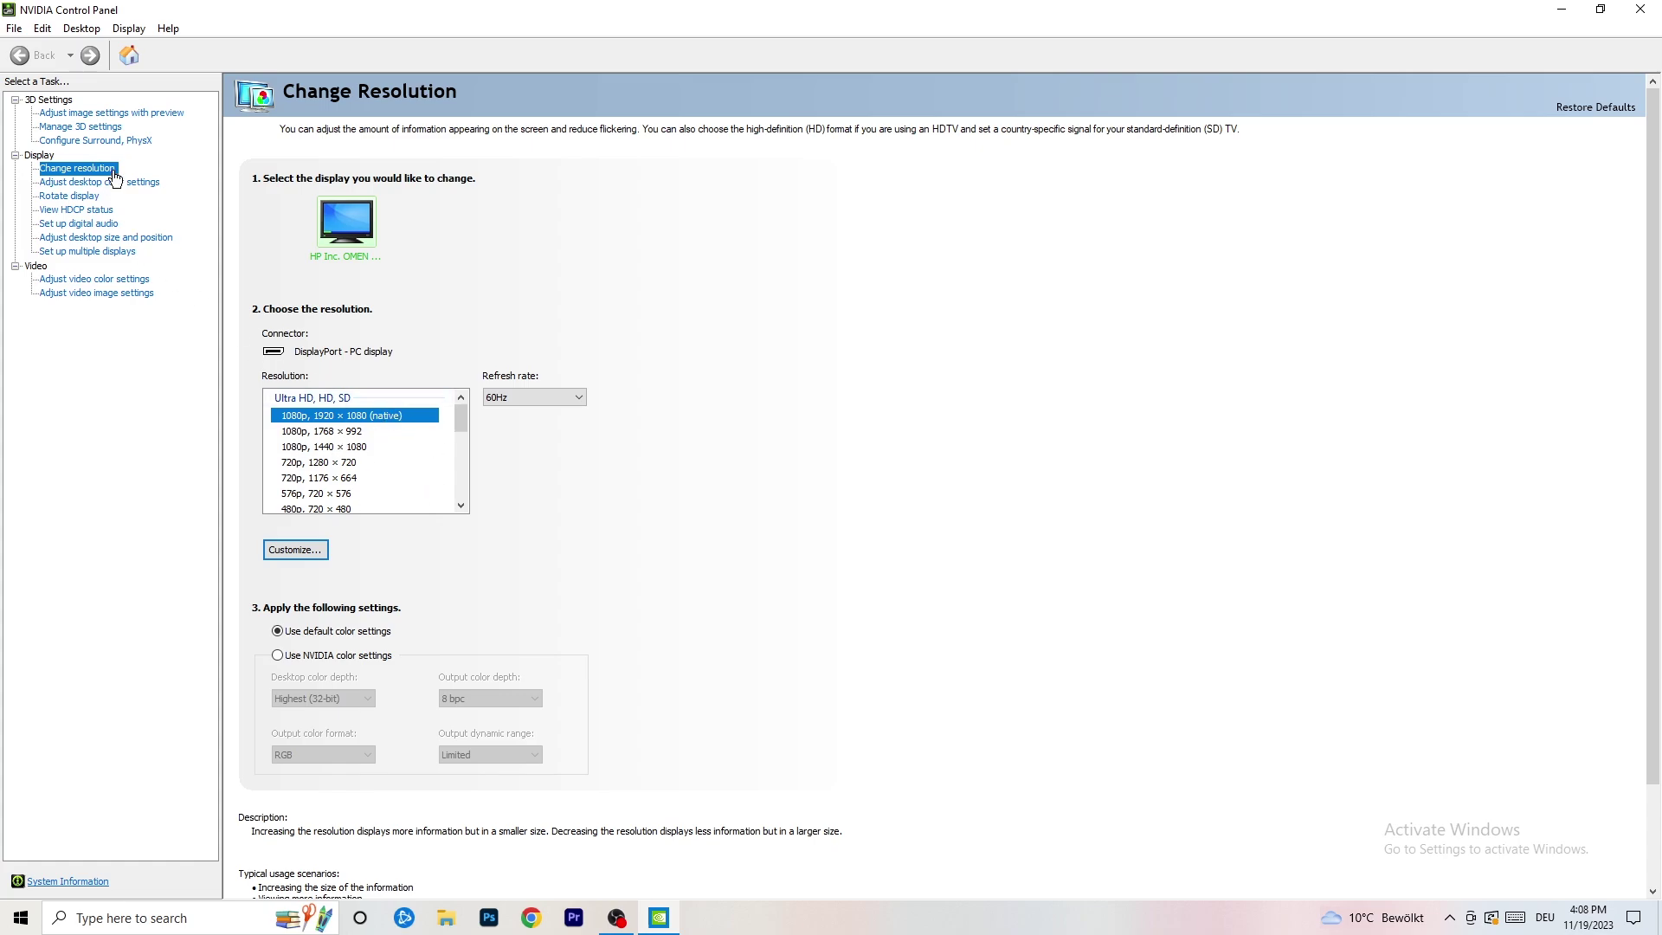
Review 'Adjust image settings with preview', keep 'Let the 3D application decide', and close the panel
left_click(91, 114)
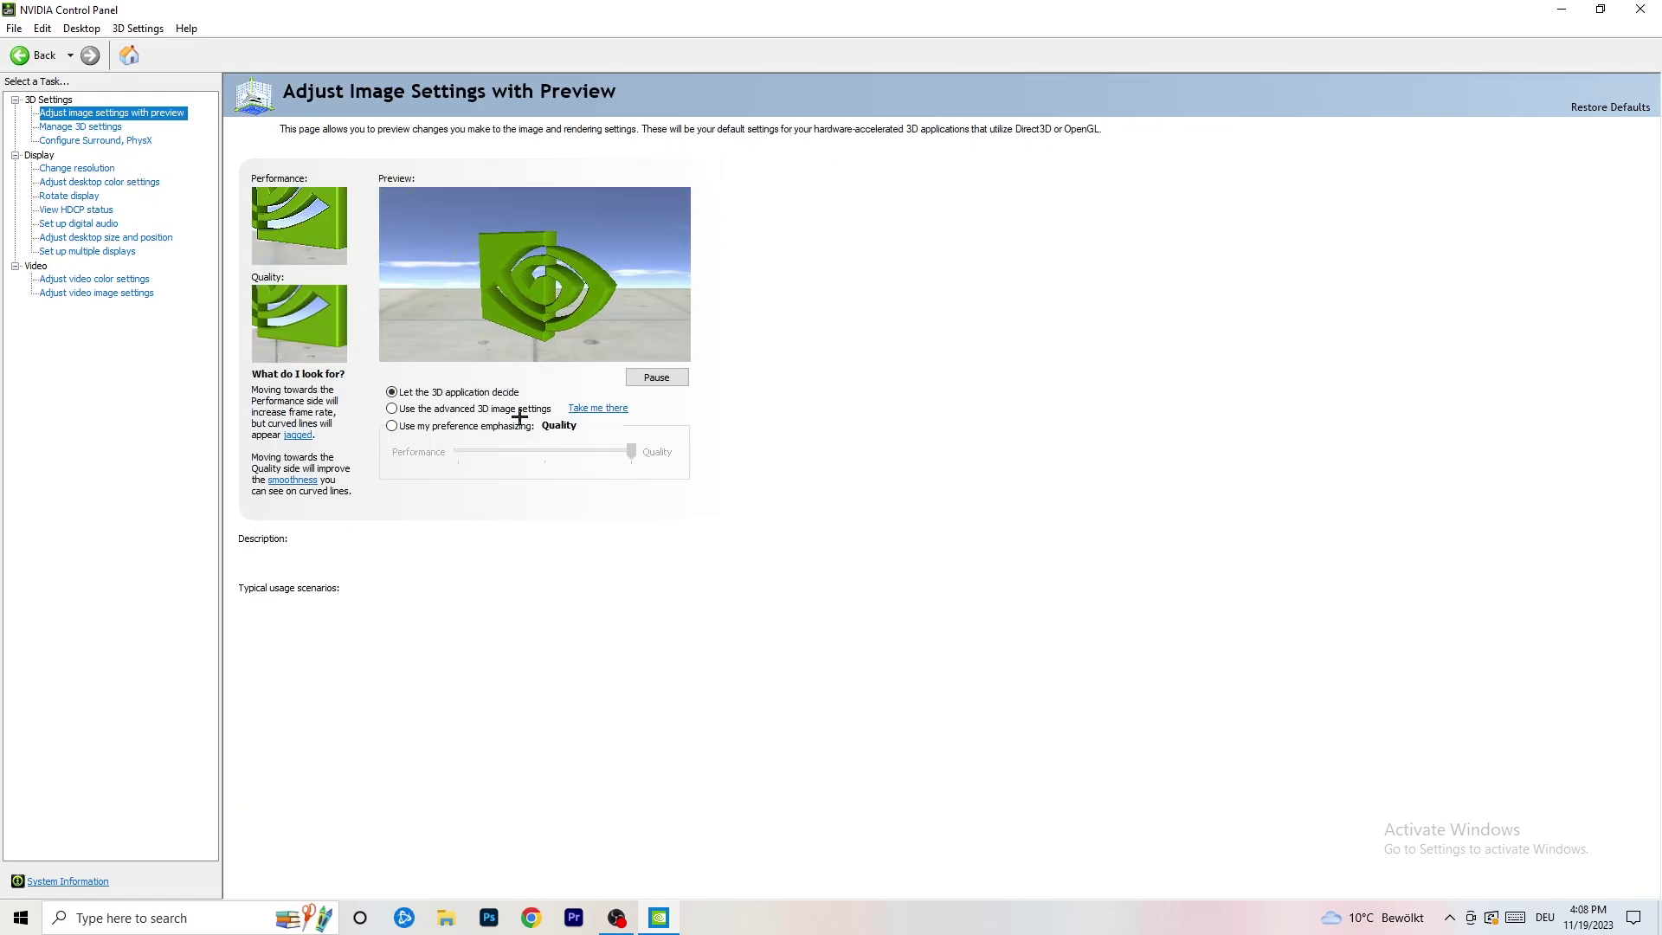
mouse_move(519, 417)
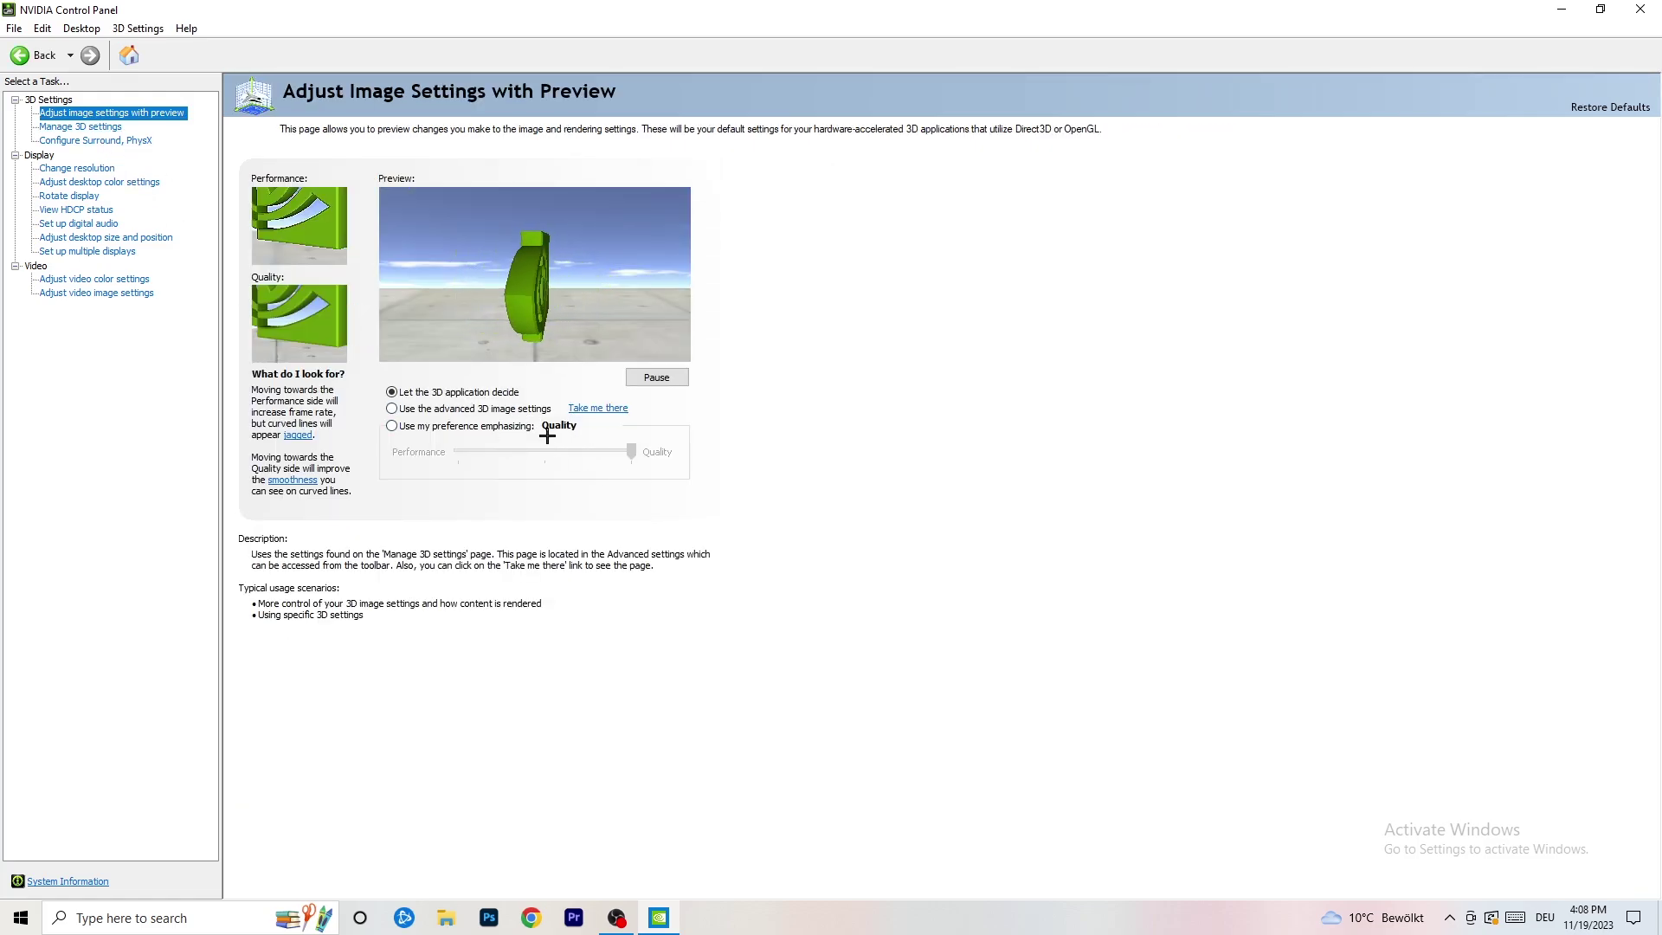
mouse_move(476, 432)
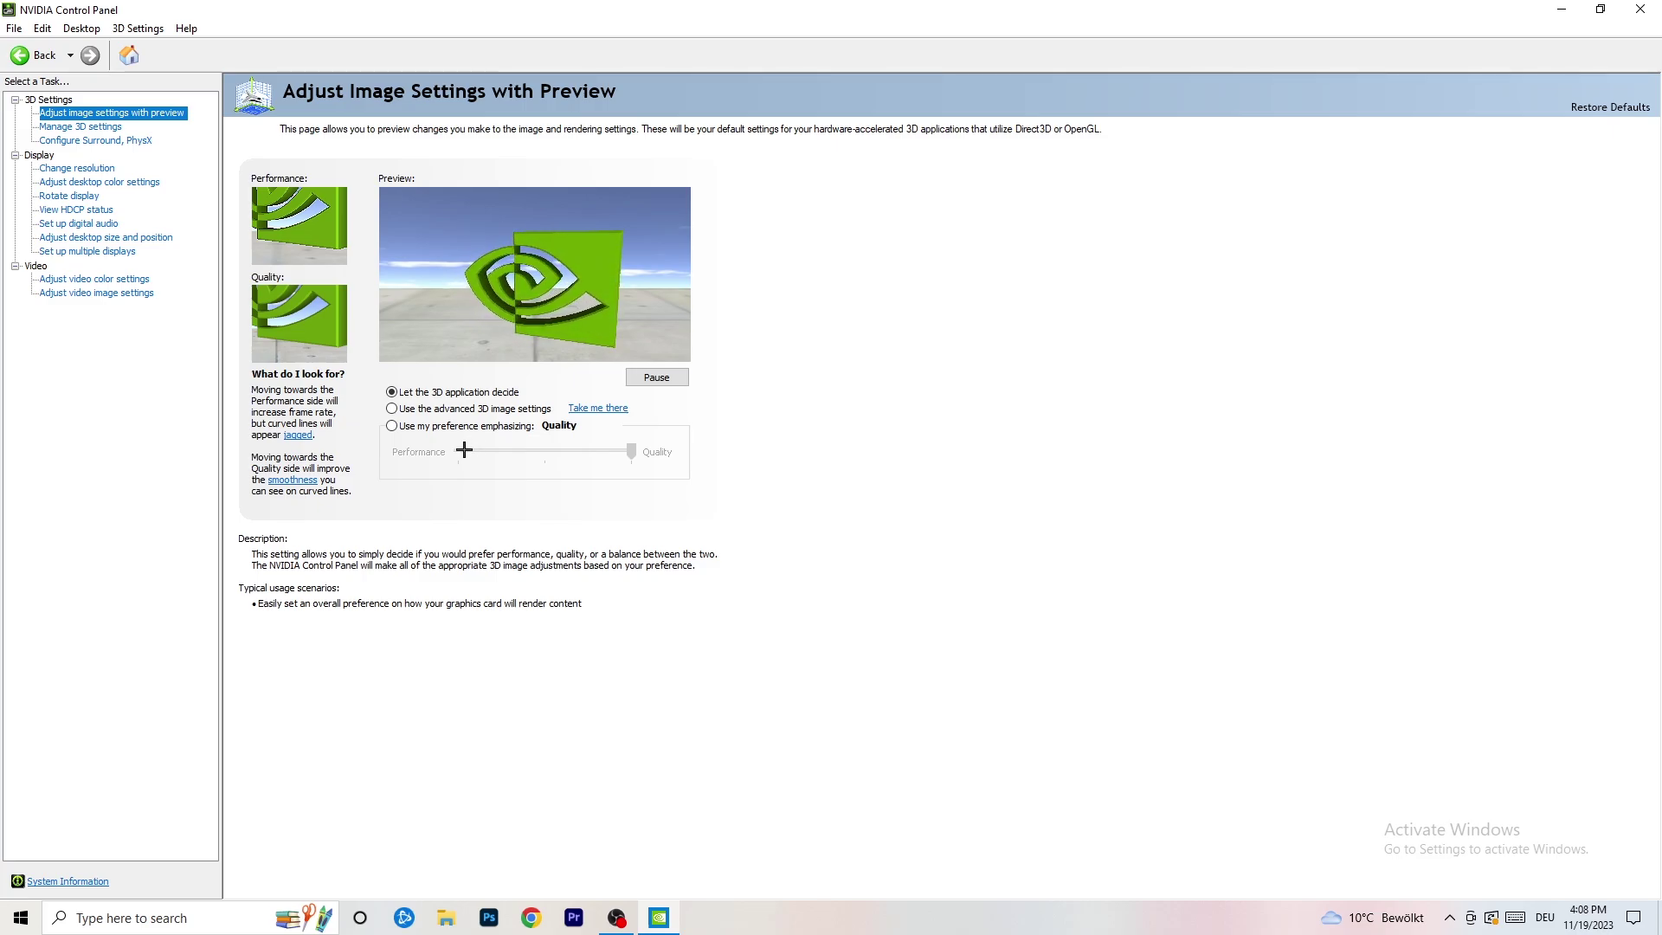
left_click(1640, 10)
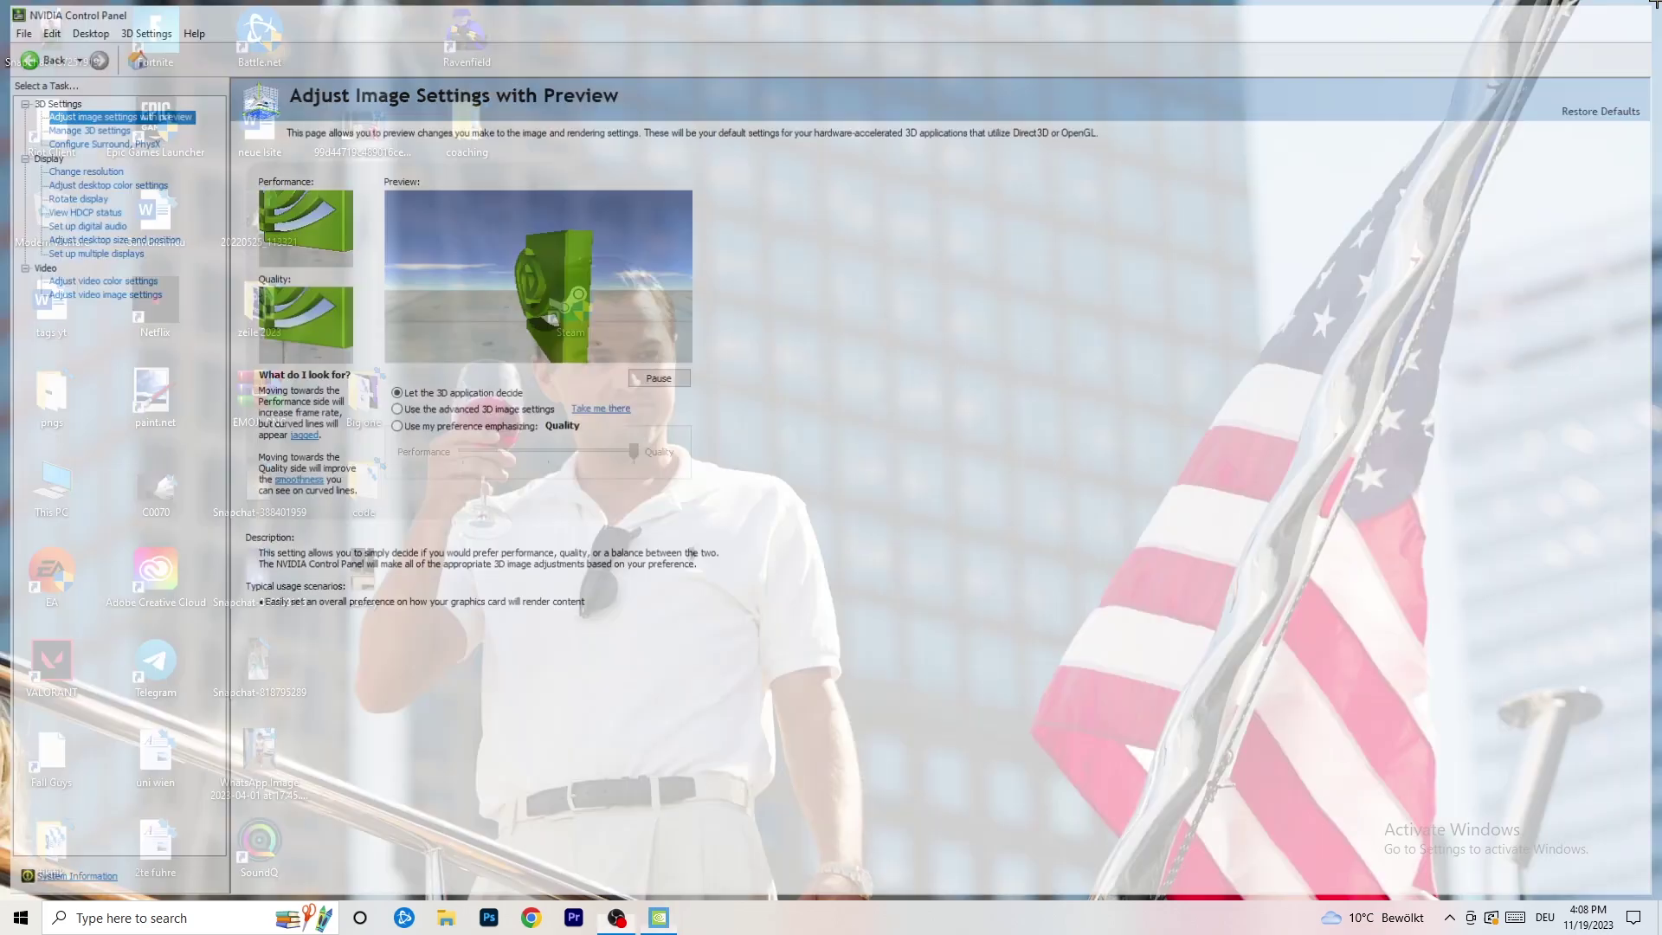